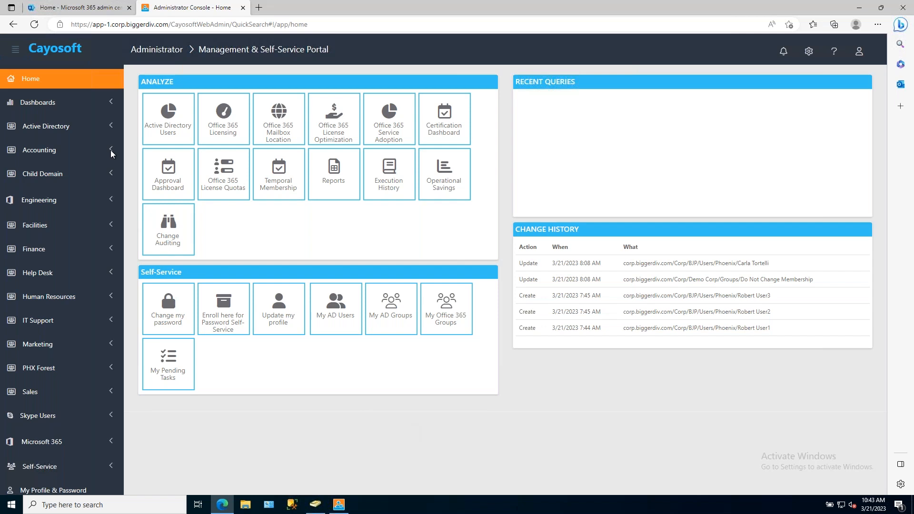
Search the Active Directory groups for "off".
{"action": "left_click", "coordinate": [60, 126]}
{"action": "left_click", "coordinate": [43, 201]}
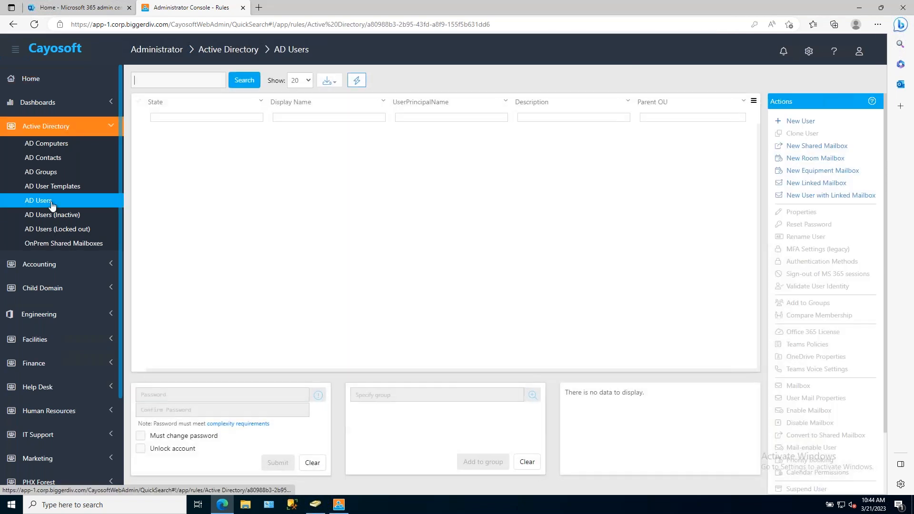
{"action": "left_click", "coordinate": [51, 172]}
{"action": "left_click", "coordinate": [168, 81]}
{"action": "type", "text": "off"}
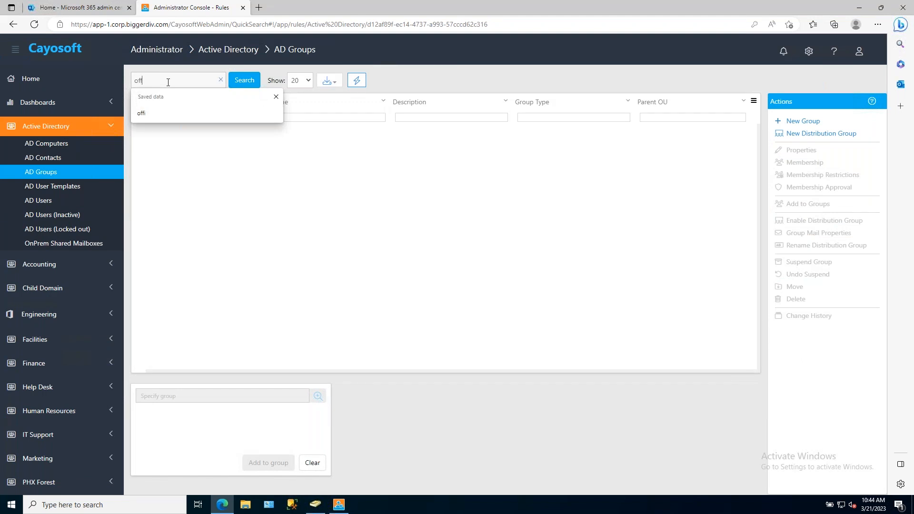
{"action": "key", "text": "Return"}
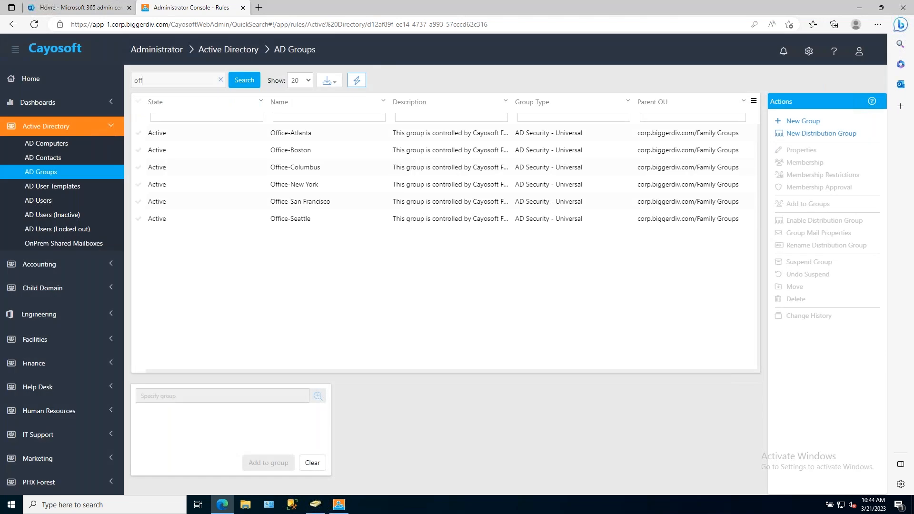
{"action": "left_click", "coordinate": [299, 132]}
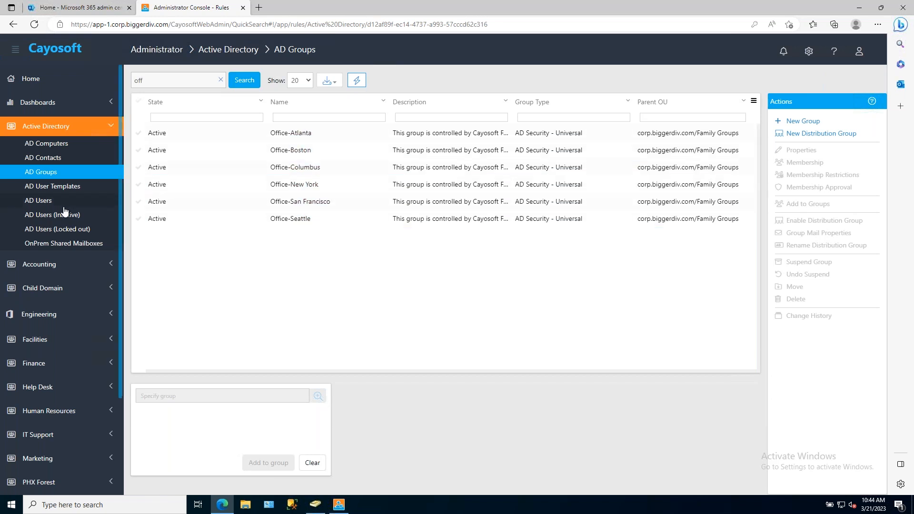
Start a new user from the AD Users list and enter the person's first and last name.
{"action": "left_click", "coordinate": [43, 203]}
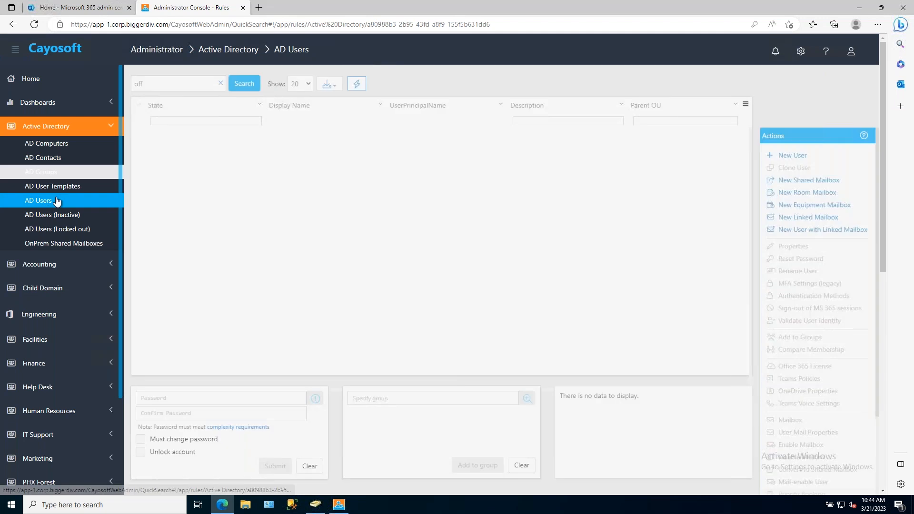
{"action": "left_click", "coordinate": [234, 81]}
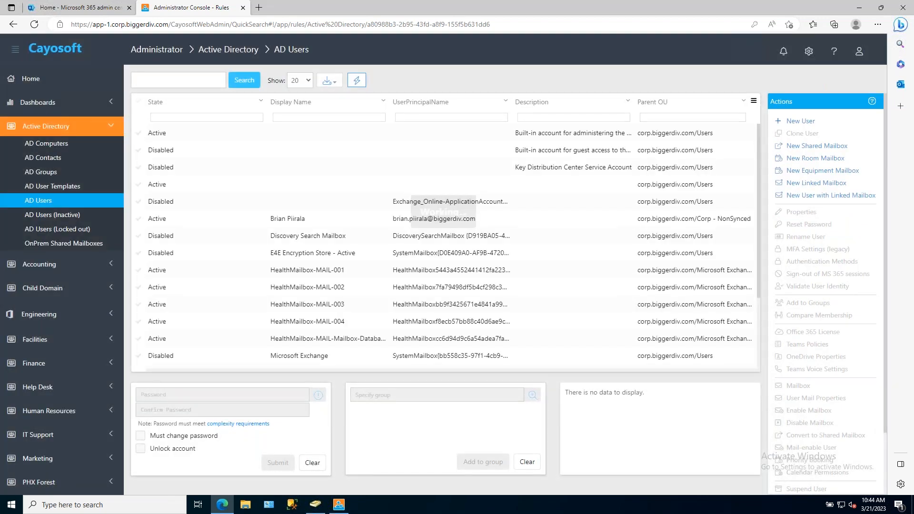
{"action": "left_click", "coordinate": [807, 122]}
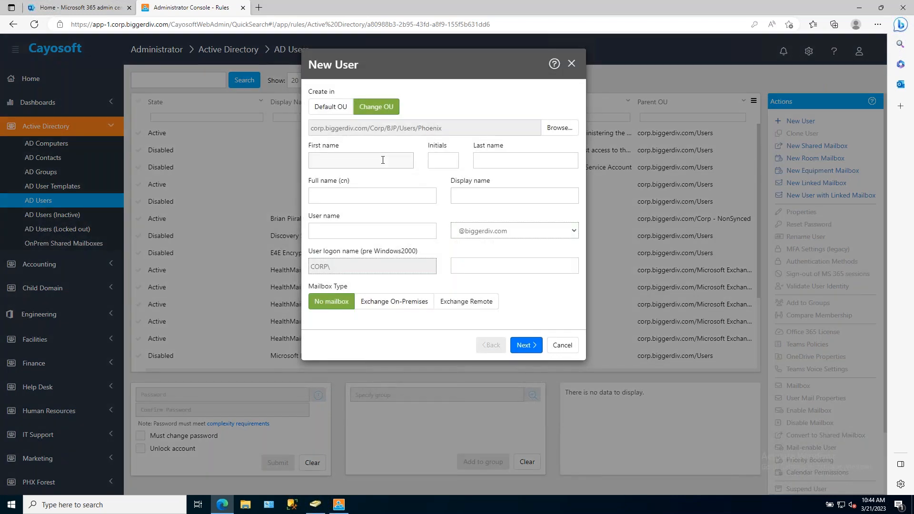
{"action": "type", "text": "George"}
{"action": "left_click", "coordinate": [486, 160]}
{"action": "type", "text": "Jetson"}
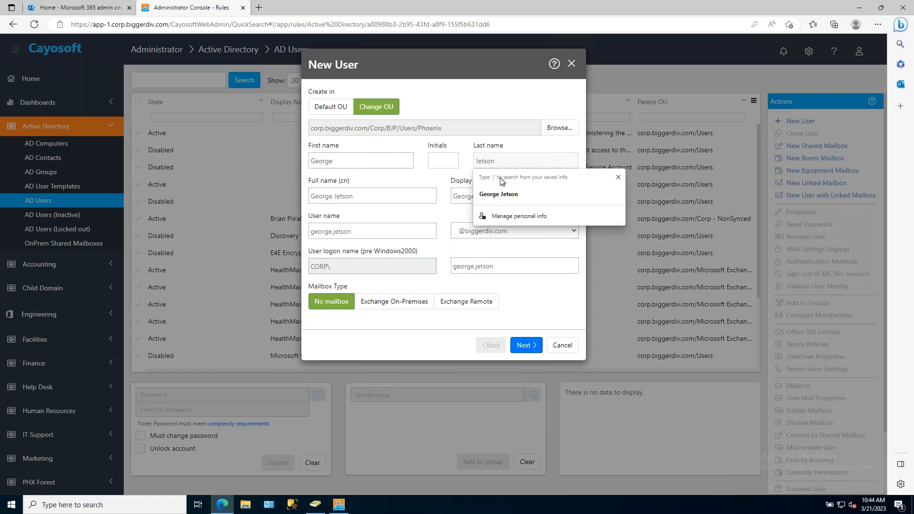
{"action": "left_click", "coordinate": [442, 96]}
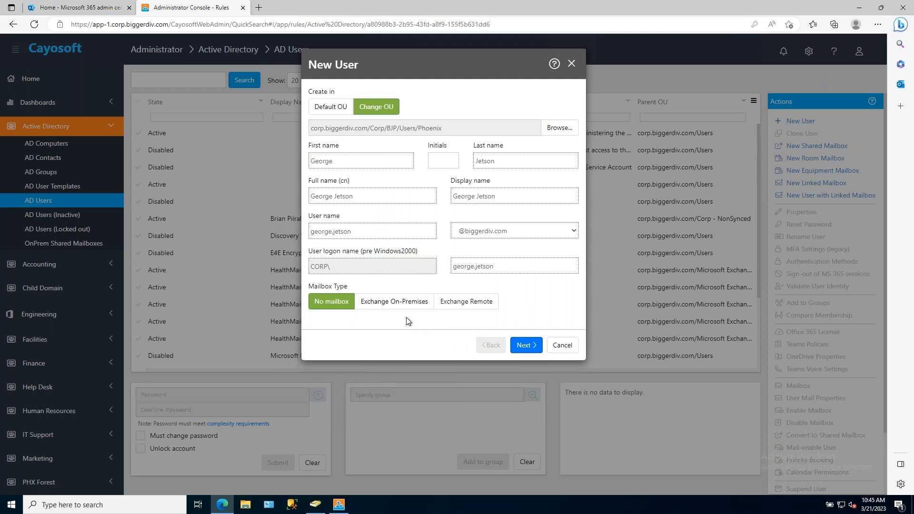
Set the mailbox type to Exchange Remote and change its license options, selecting Office 365 F3 and clearing Microsoft Flow Free.
{"action": "left_click", "coordinate": [394, 306]}
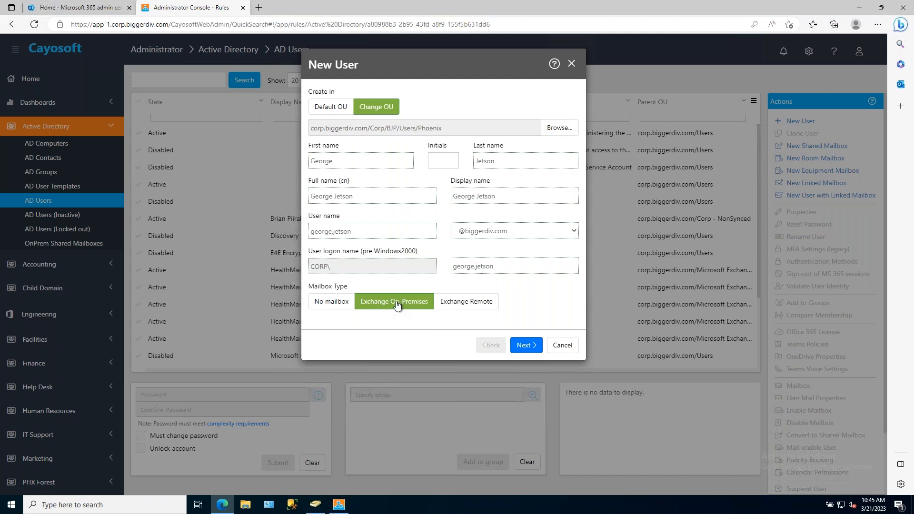
{"action": "left_click", "coordinate": [475, 306]}
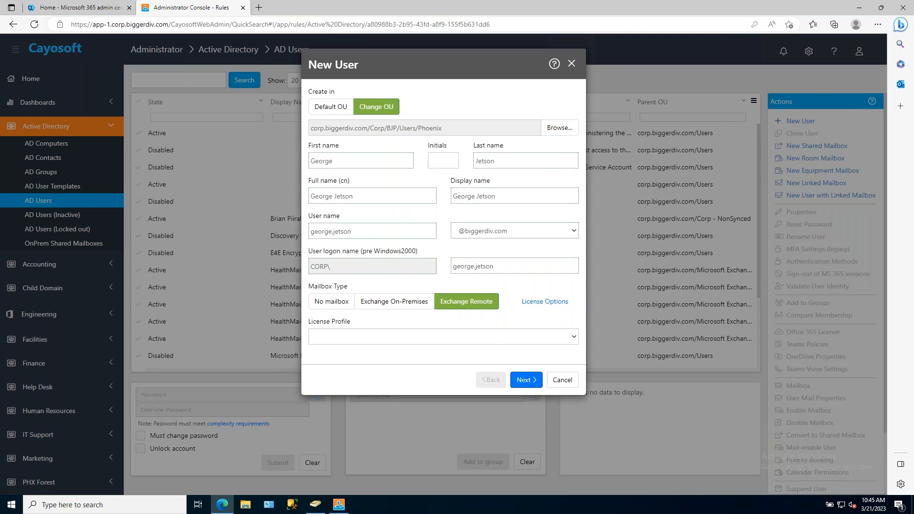
{"action": "left_click", "coordinate": [546, 302]}
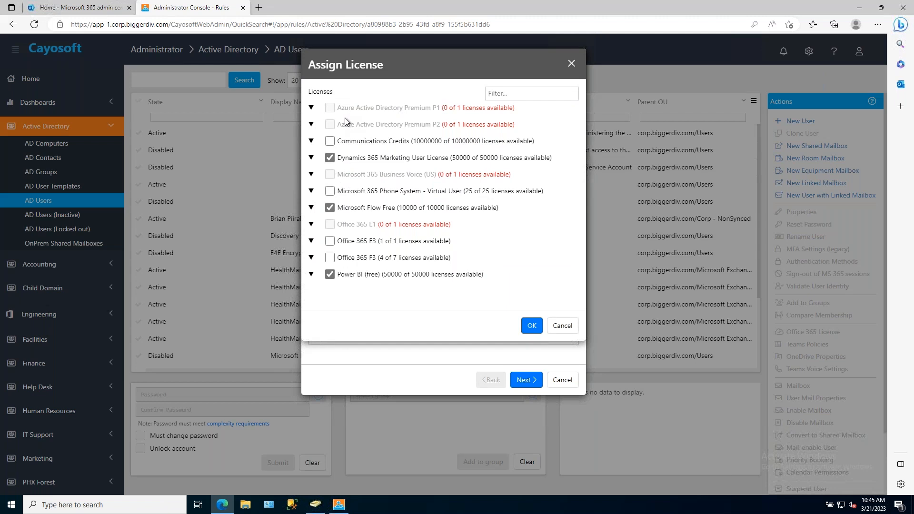
{"action": "left_click", "coordinate": [311, 258]}
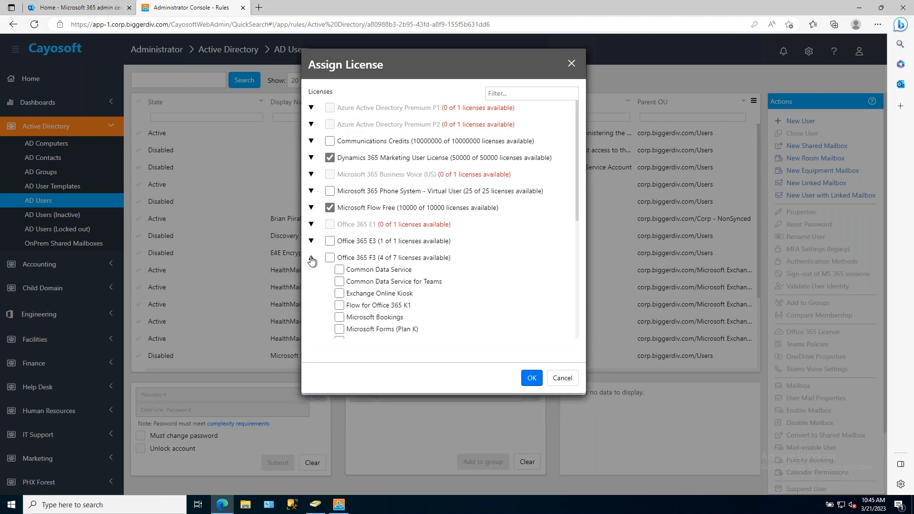
{"action": "left_click", "coordinate": [312, 258]}
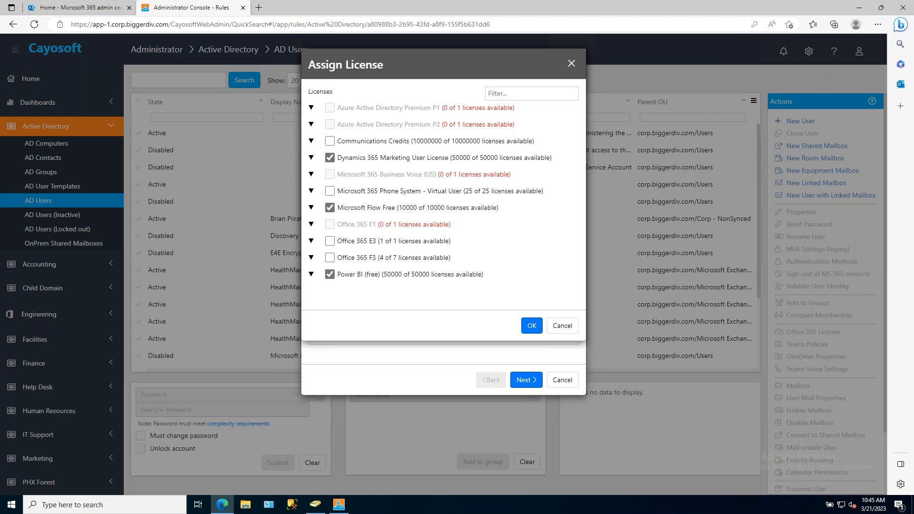
{"action": "left_click", "coordinate": [330, 208]}
{"action": "left_click", "coordinate": [329, 258]}
{"action": "left_click", "coordinate": [534, 325]}
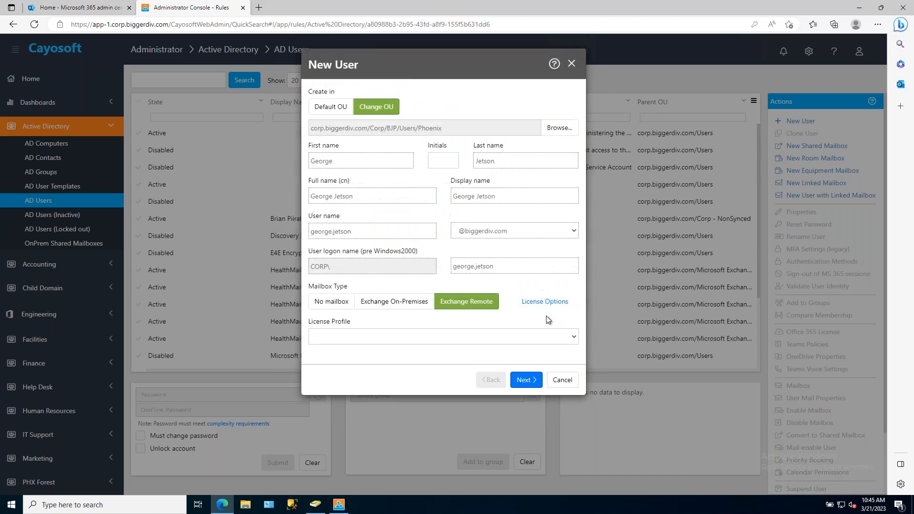
Apply the Standard User Licensing profile, review its licenses, and accept the default auto-generated password settings.
{"action": "left_click", "coordinate": [353, 338]}
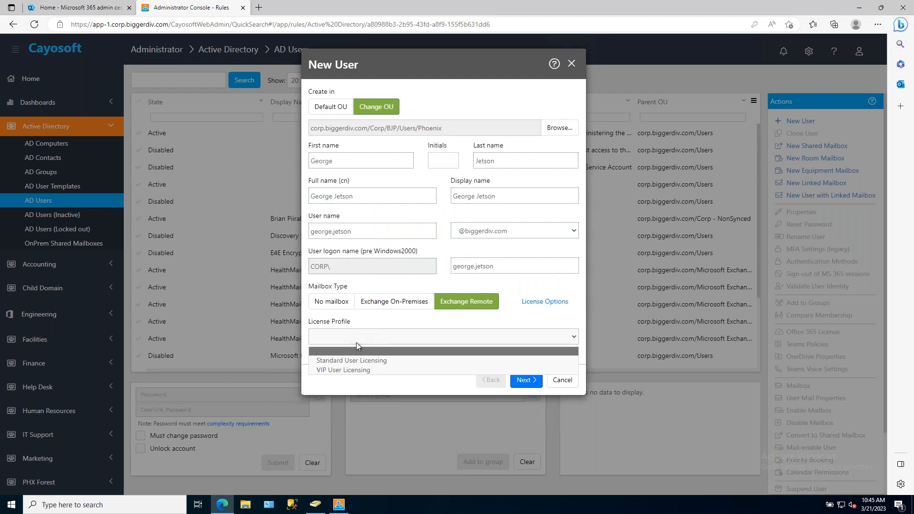
{"action": "left_click", "coordinate": [354, 363]}
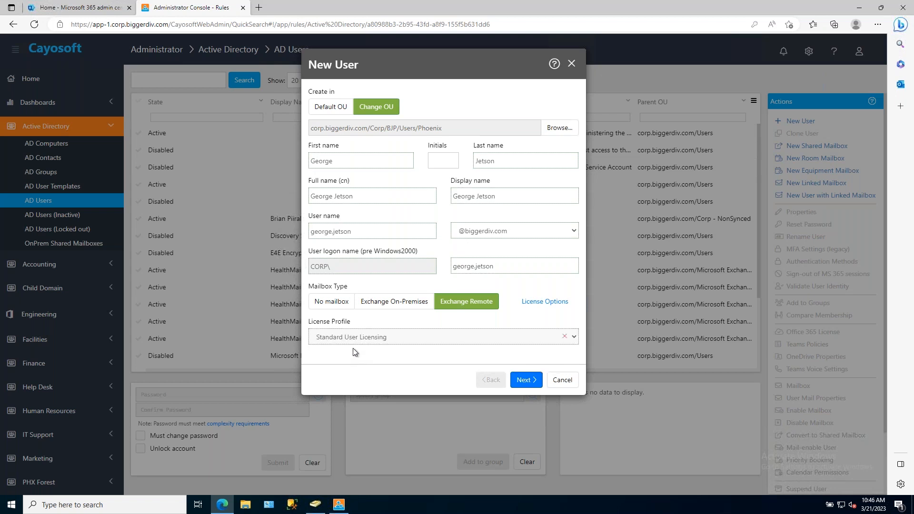
{"action": "left_click", "coordinate": [546, 304]}
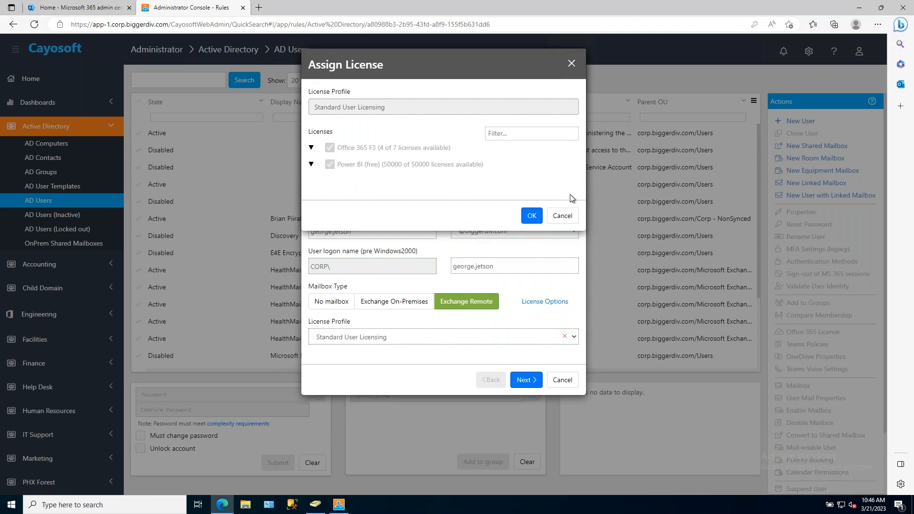
{"action": "left_click", "coordinate": [567, 215]}
{"action": "left_click", "coordinate": [526, 379]}
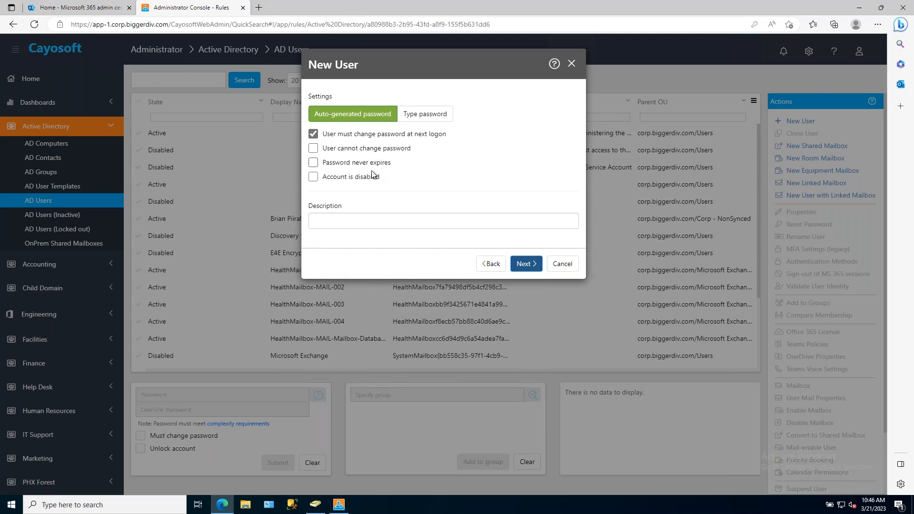
{"action": "left_click", "coordinate": [531, 266]}
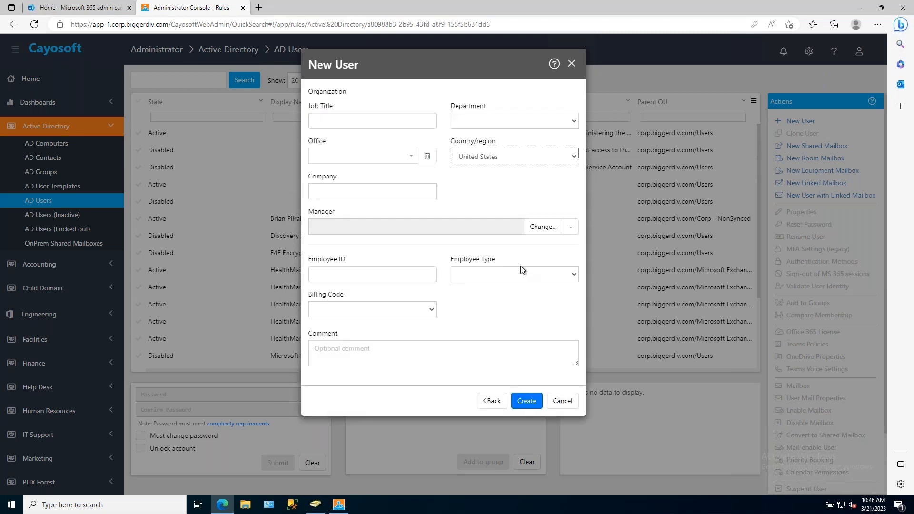
Set the new user's job title to SpaceMan and the department to Marketing.
{"action": "left_click", "coordinate": [360, 125]}
{"action": "type", "text": "SpaceMan"}
{"action": "left_click", "coordinate": [546, 125]}
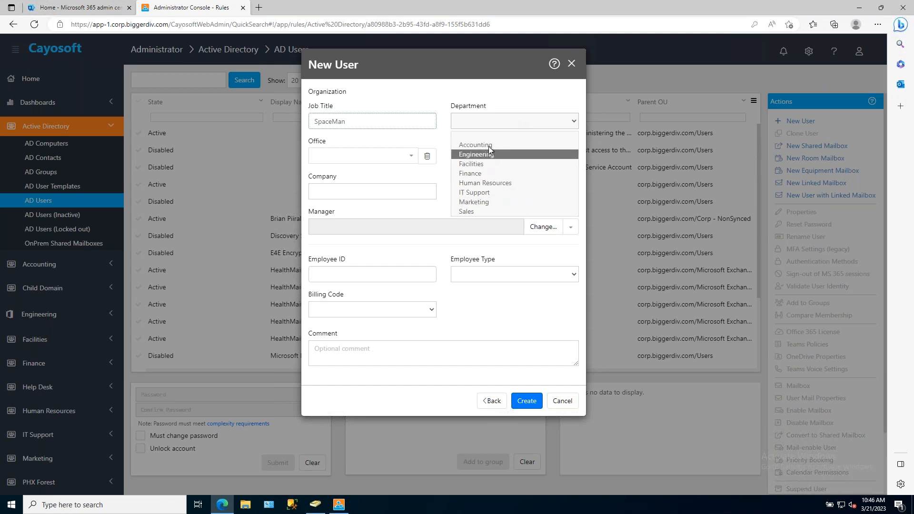
{"action": "left_click", "coordinate": [489, 201]}
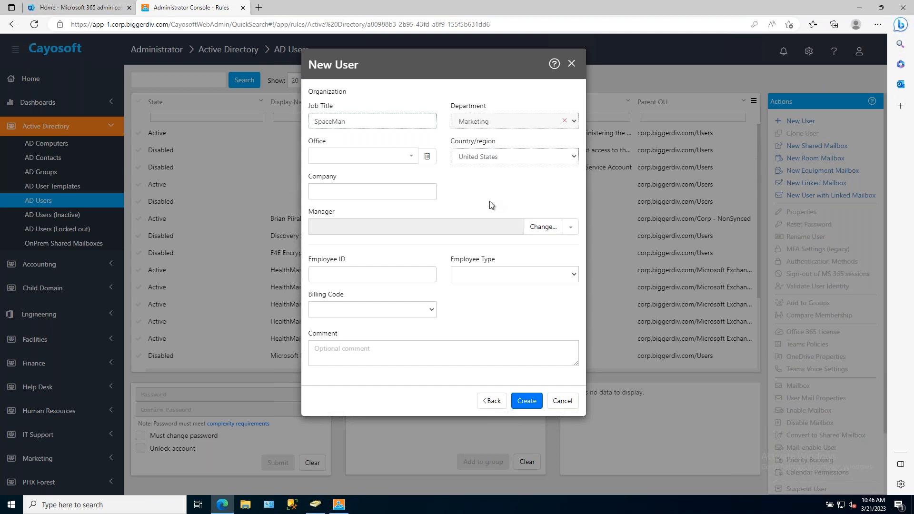
Add Denver as the new user's office and enter ACME as the company.
{"action": "left_click", "coordinate": [410, 158]}
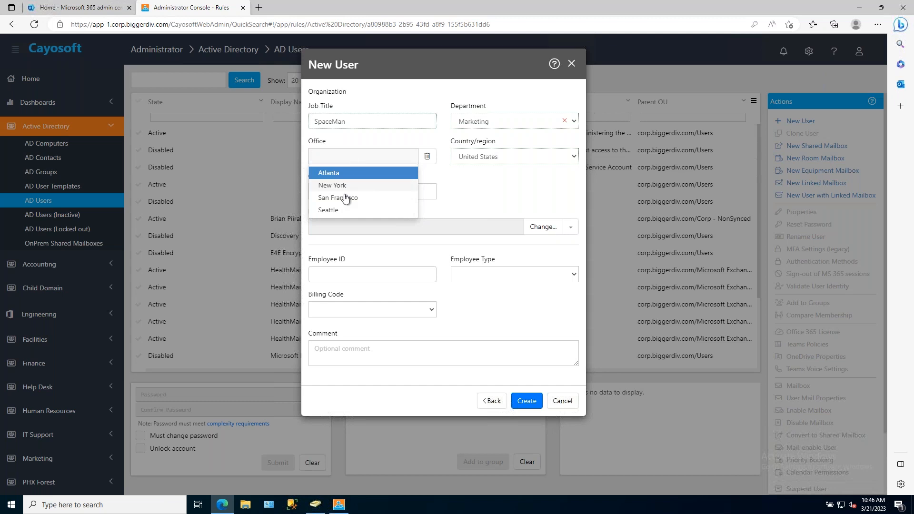
{"action": "type", "text": "Denever"}
{"action": "key", "text": "BackSpace"}
{"action": "key", "text": "BackSpace"}
{"action": "type", "text": "ver"}
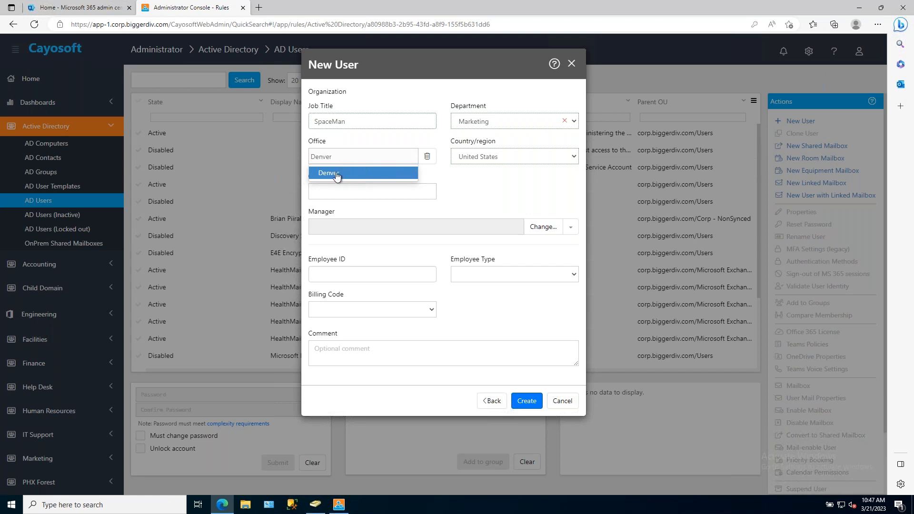
{"action": "left_click", "coordinate": [337, 175]}
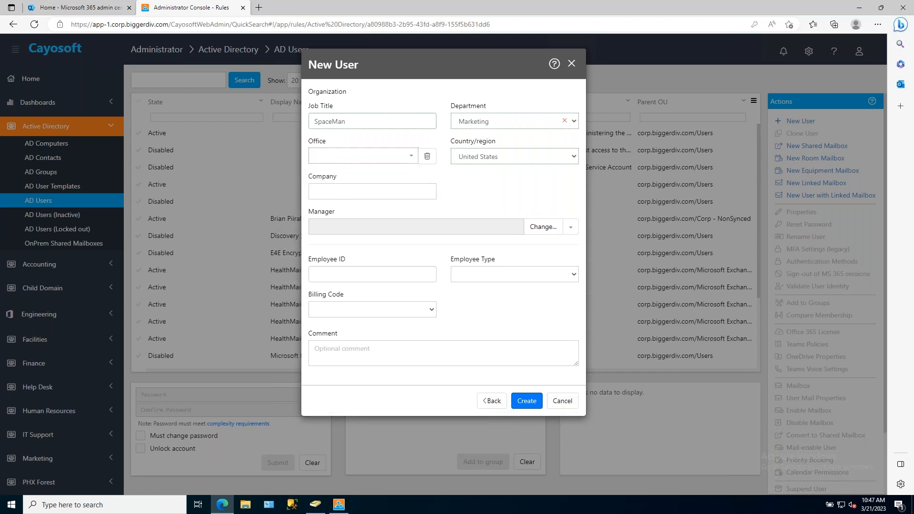
{"action": "left_click", "coordinate": [345, 190]}
{"action": "type", "text": "ACME"}
Enter the new user's employee ID and set the employee type to Contractor.
{"action": "left_click", "coordinate": [350, 276]}
{"action": "type", "text": "233452345234"}
{"action": "left_click", "coordinate": [506, 275]}
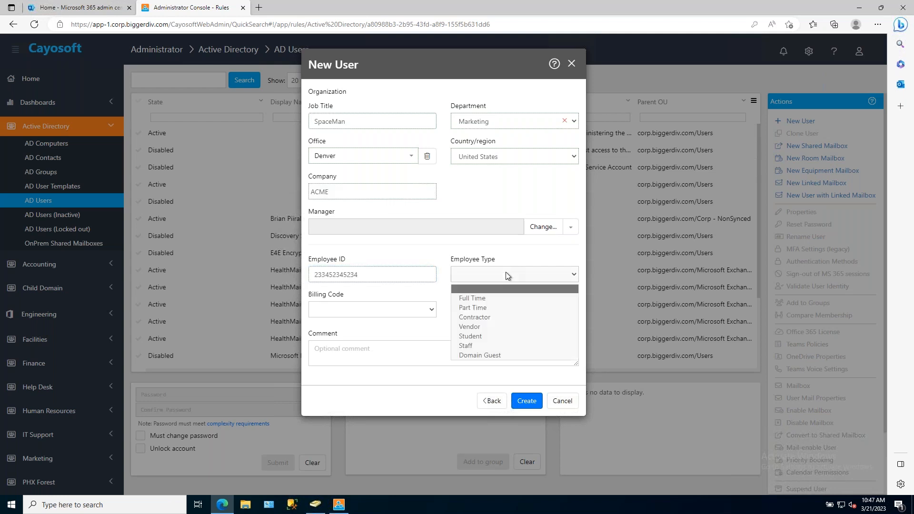
{"action": "left_click", "coordinate": [481, 316]}
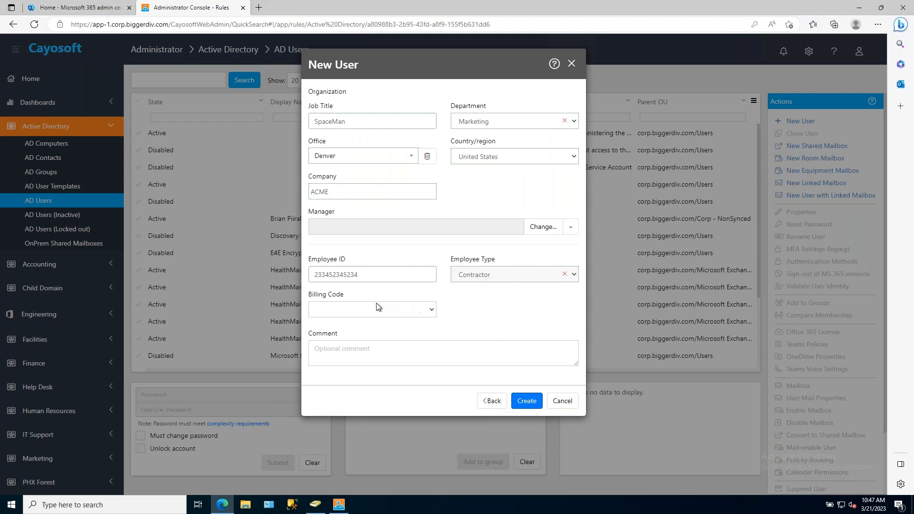
Set the billing code to C and create the user.
{"action": "left_click", "coordinate": [347, 310]}
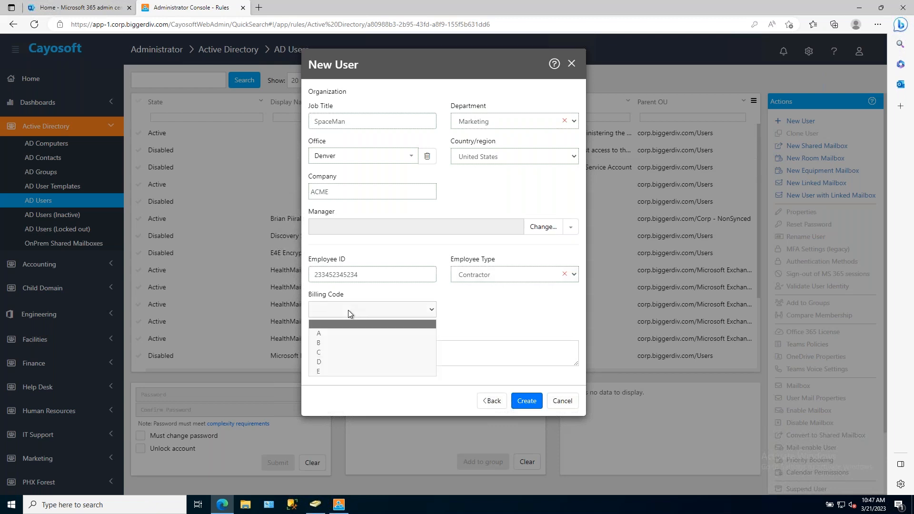
{"action": "left_click", "coordinate": [335, 354]}
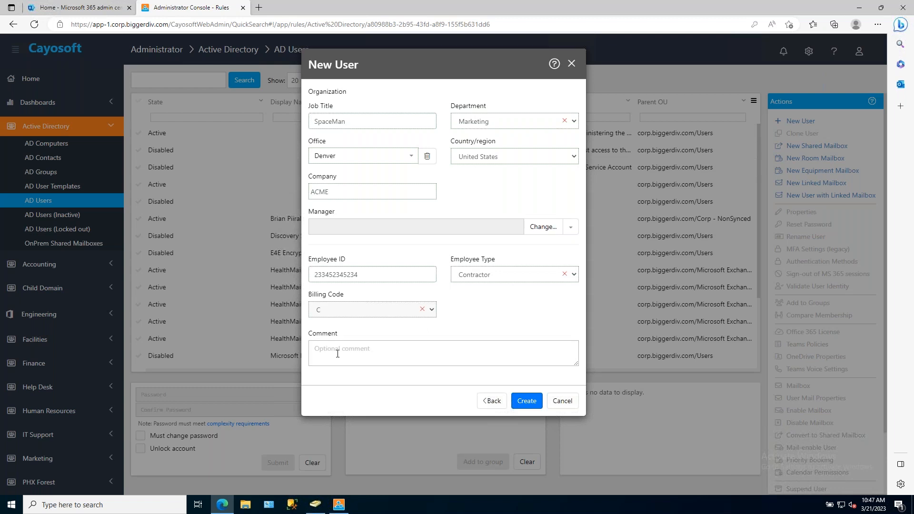
{"action": "left_click", "coordinate": [529, 405]}
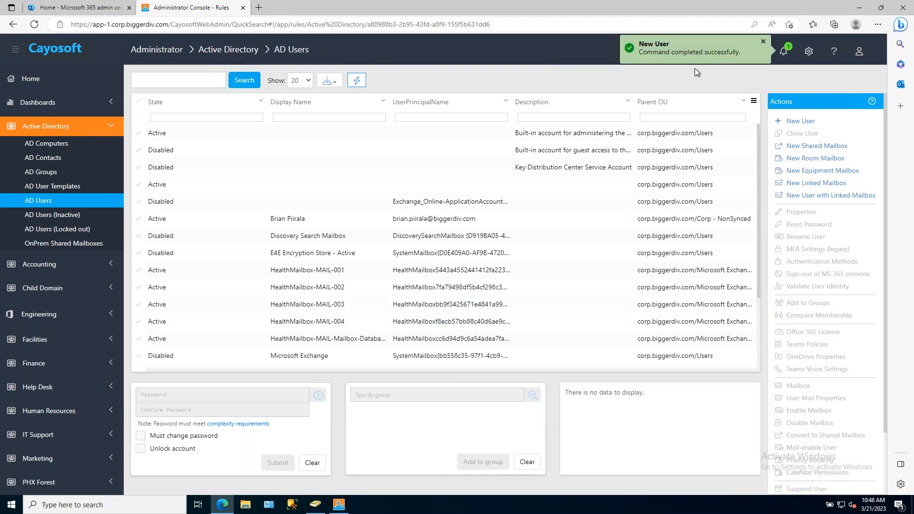
Open the detailed results of the New User notification, review the performed operations, and close them.
{"action": "left_click", "coordinate": [785, 56]}
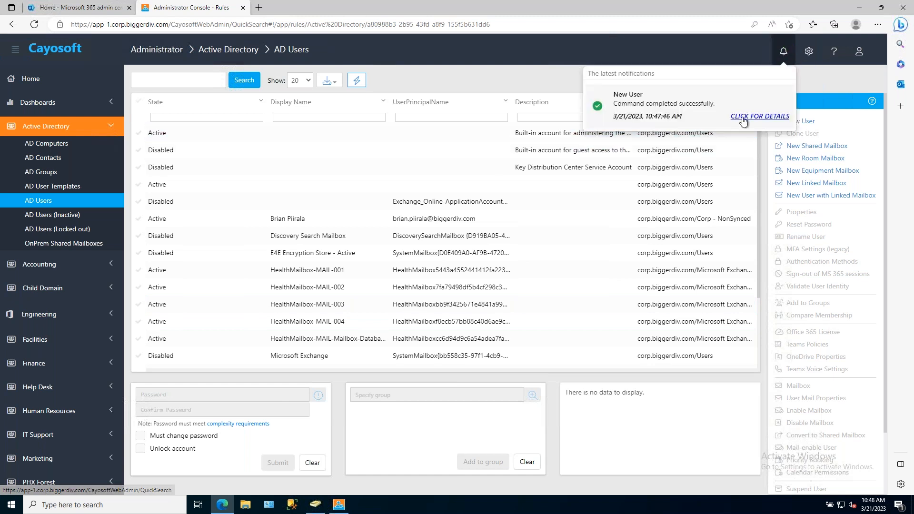
{"action": "left_click", "coordinate": [760, 116]}
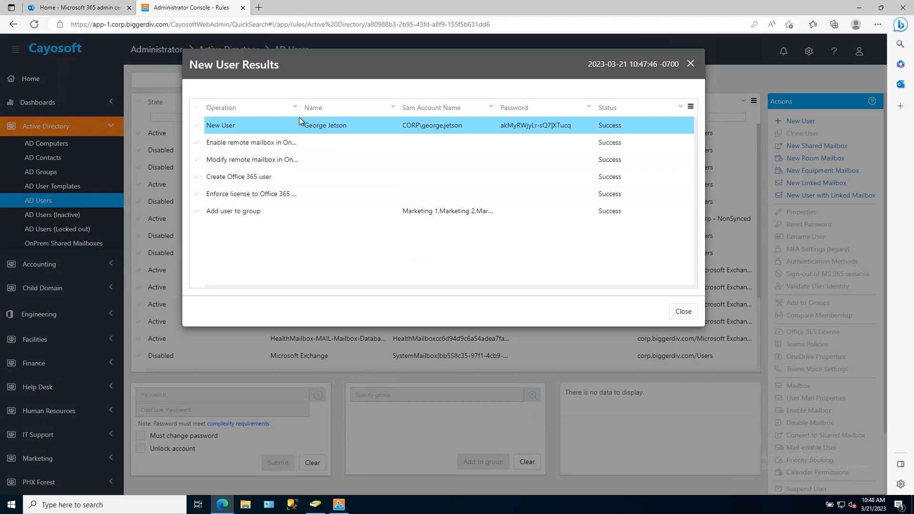
{"action": "left_click", "coordinate": [684, 313]}
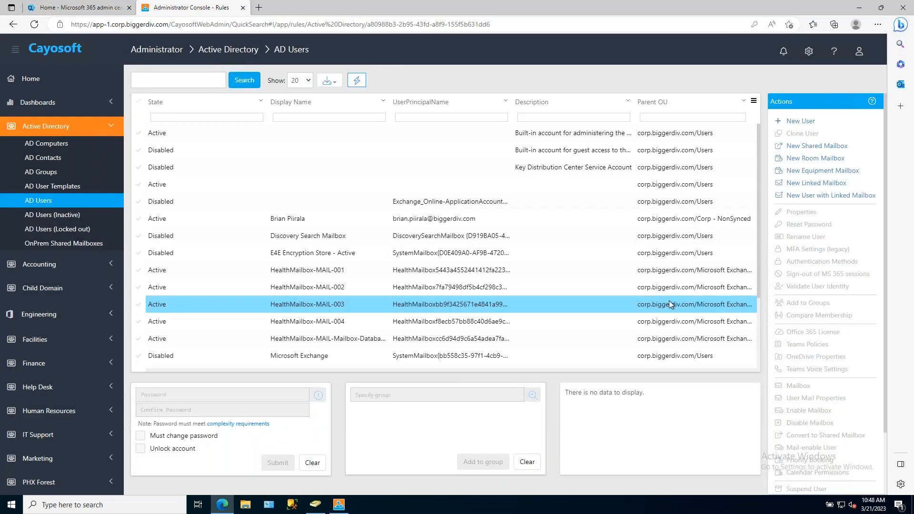
Search the AD users by the start of the new user's first name and open that user's group assignment.
{"action": "left_click", "coordinate": [165, 79]}
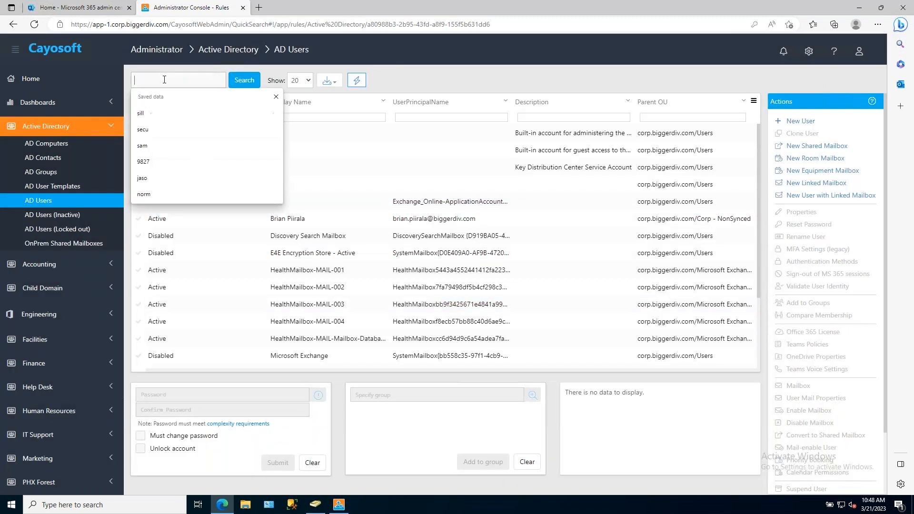
{"action": "type", "text": "geor"}
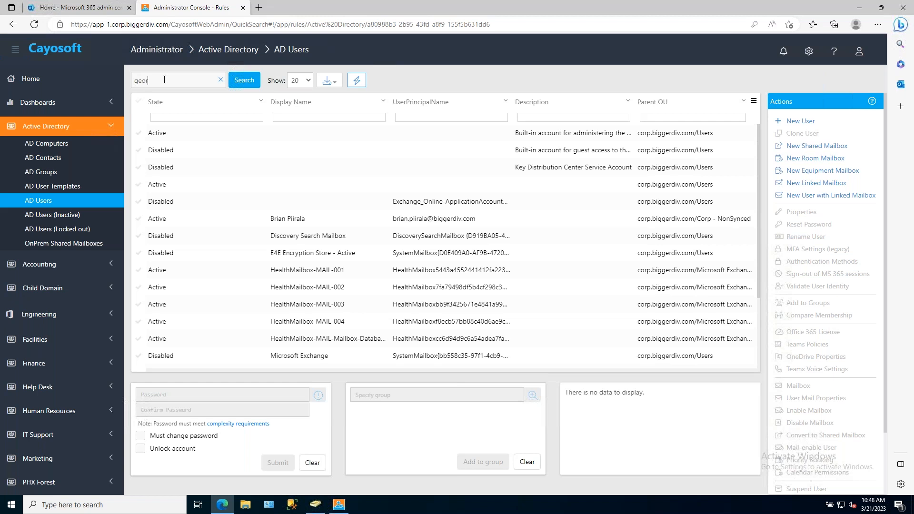
{"action": "key", "text": "Return"}
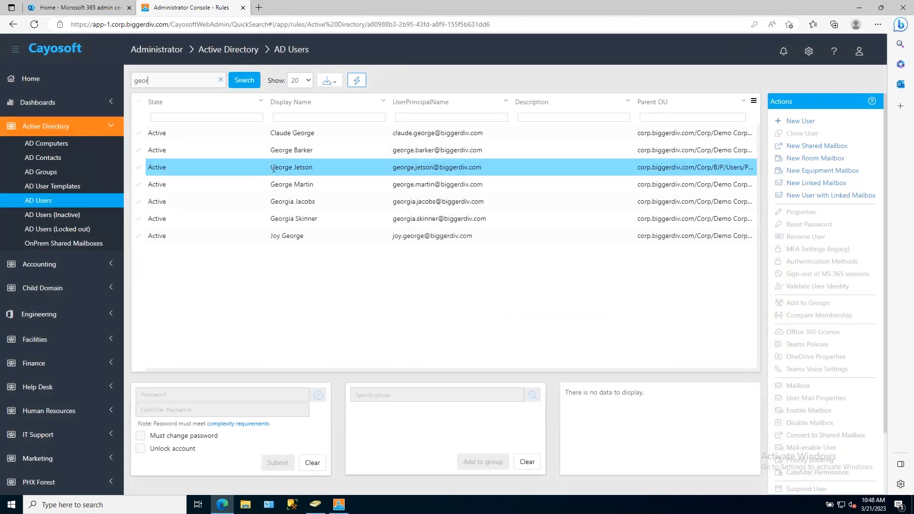
{"action": "left_click", "coordinate": [279, 166]}
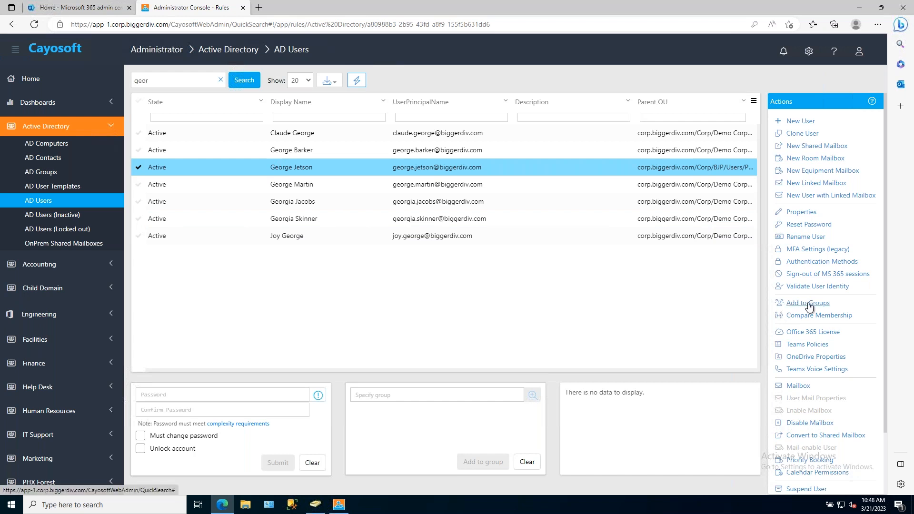
{"action": "left_click", "coordinate": [807, 305]}
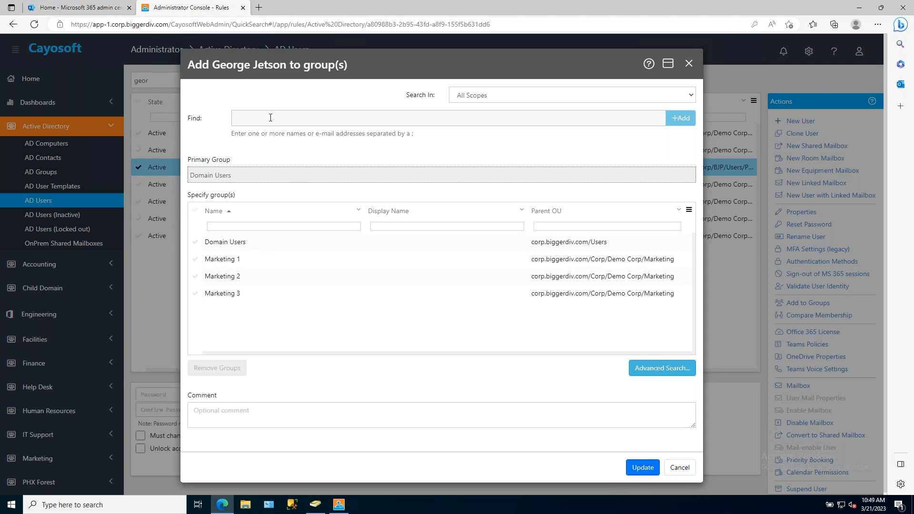
Find the Do Not Change Membership group, add it to the new user's groups, and submit the update.
{"action": "type", "text": "geo"}
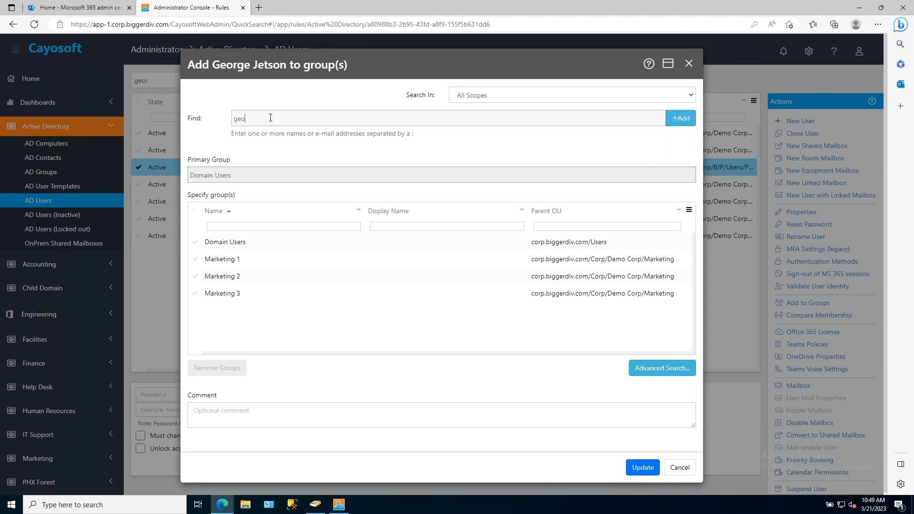
{"action": "key", "text": "BackSpace"}
{"action": "key", "text": "BackSpace"}
{"action": "key", "text": "BackSpace"}
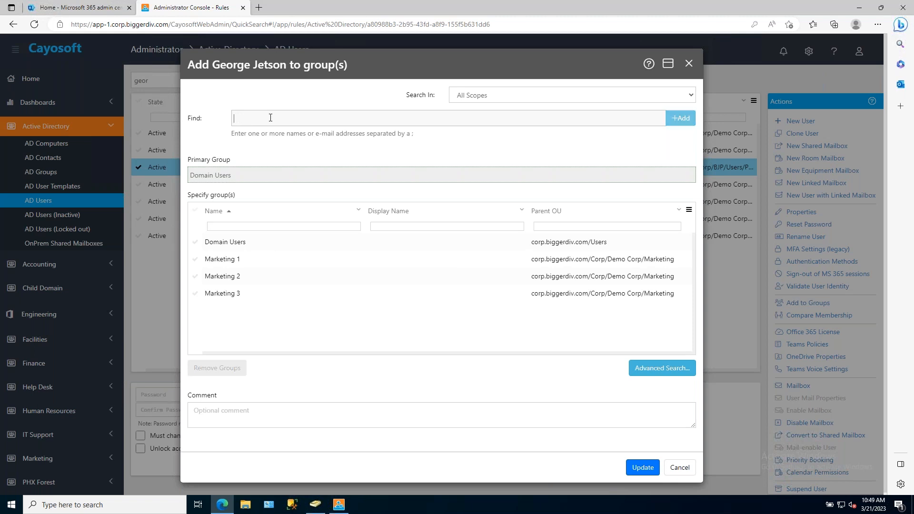
{"action": "type", "text": "do no"}
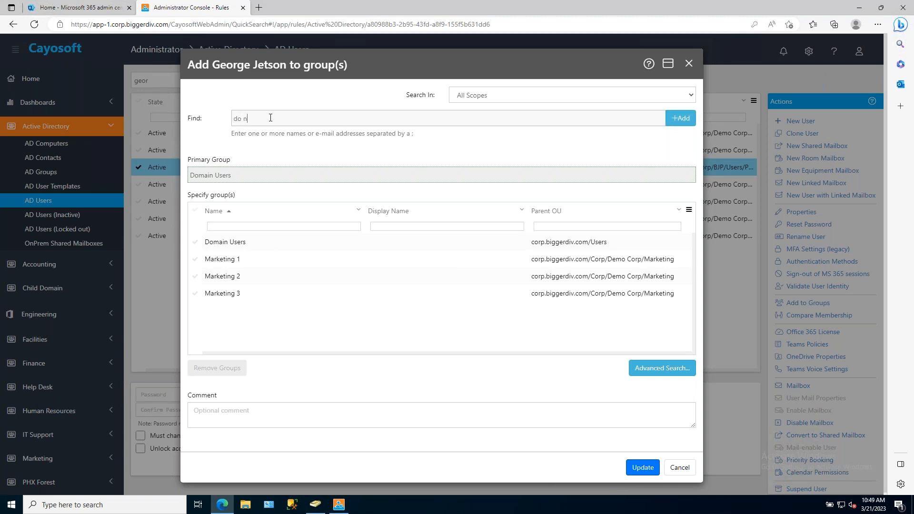
{"action": "left_click", "coordinate": [683, 119]}
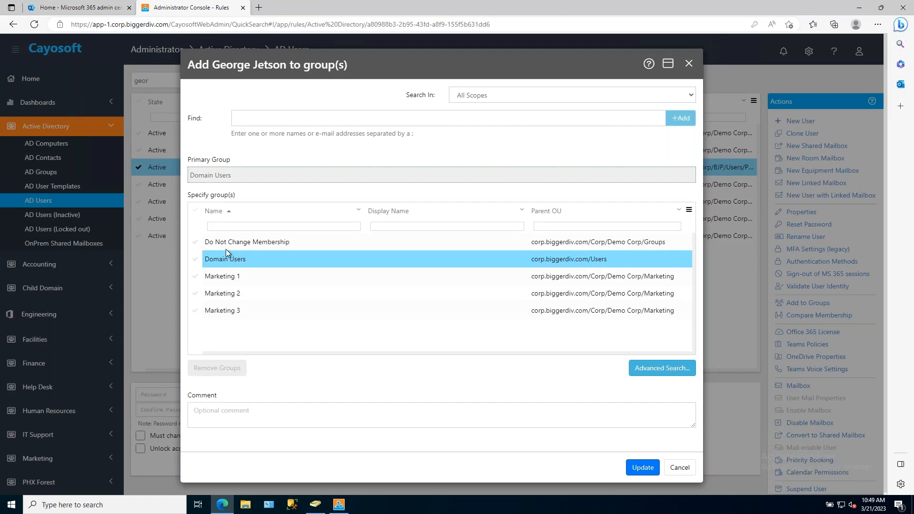
{"action": "left_click", "coordinate": [246, 242]}
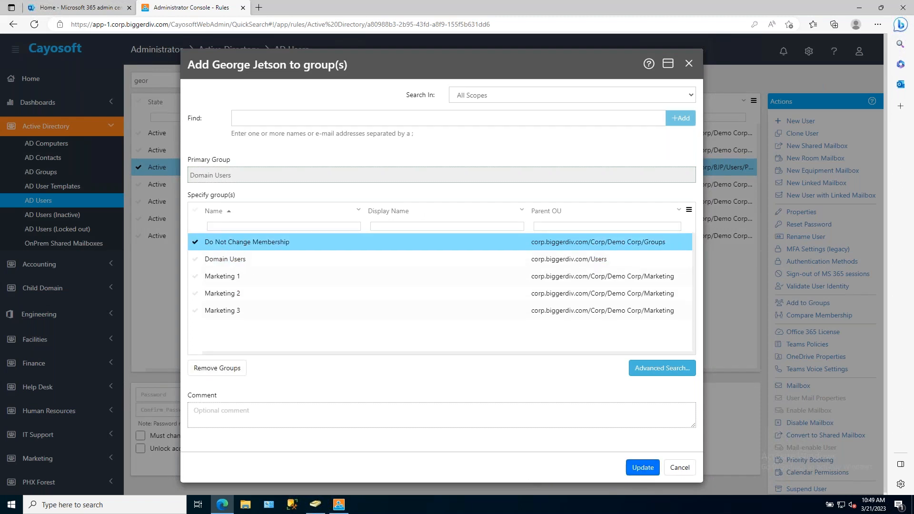
{"action": "left_click", "coordinate": [643, 468]}
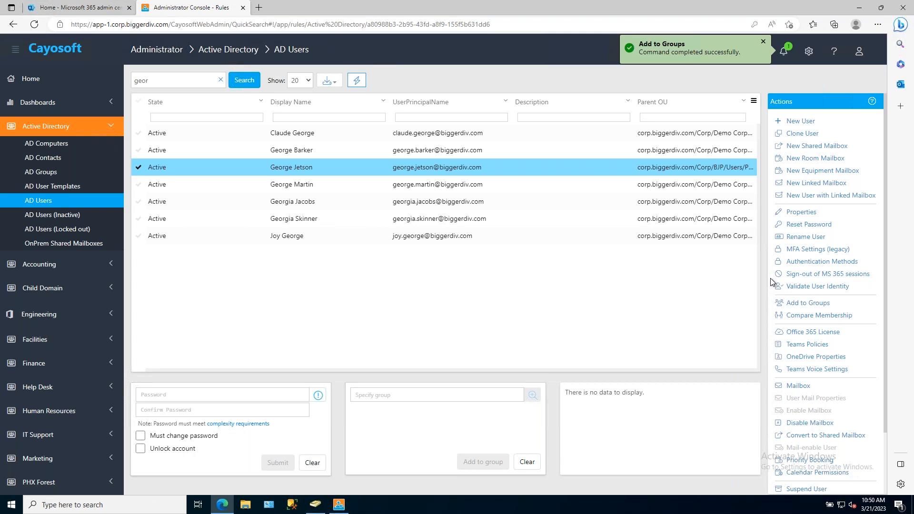
Sign out and sign back in with the saved engineering manager account and its stored password.
{"action": "left_click", "coordinate": [859, 55]}
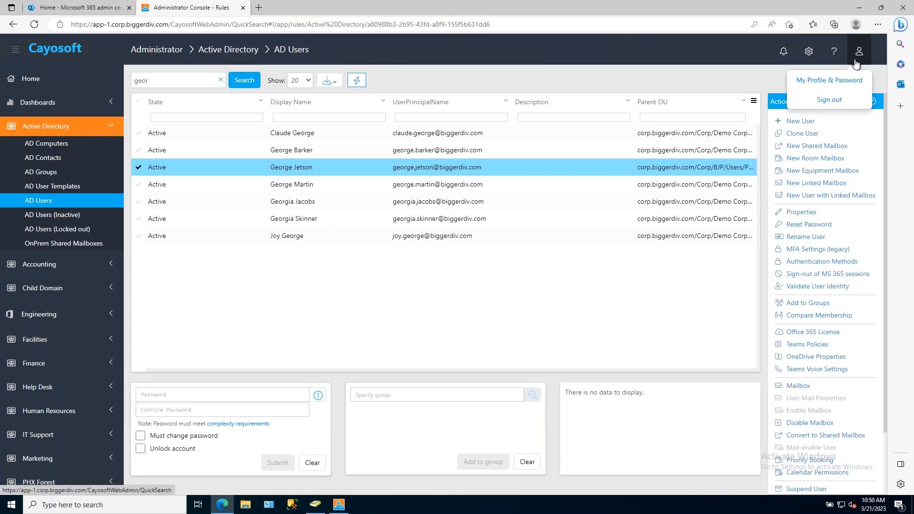
{"action": "left_click", "coordinate": [832, 101]}
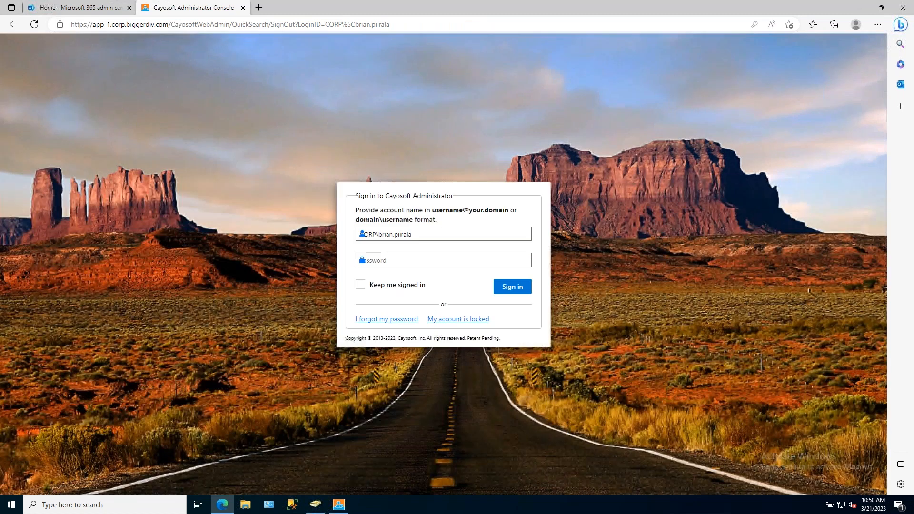
{"action": "left_click", "coordinate": [409, 234]}
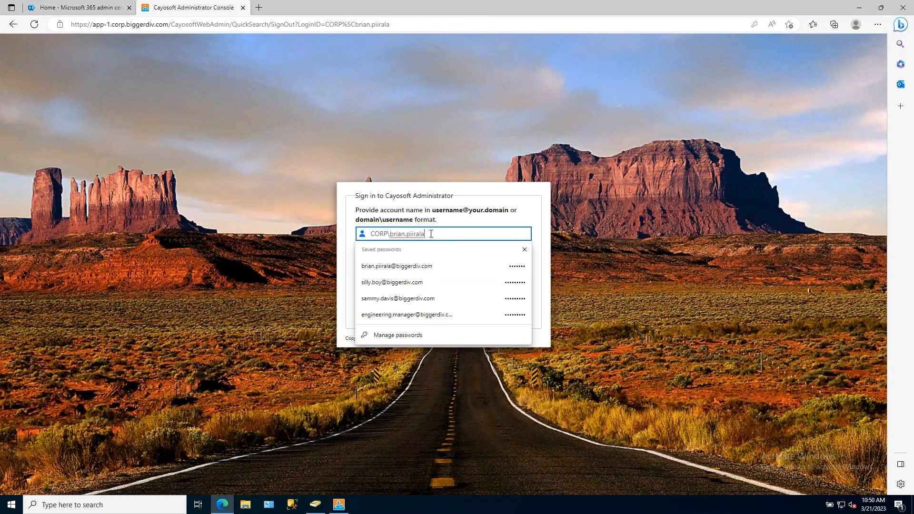
{"action": "left_click", "coordinate": [411, 316]}
{"action": "left_click", "coordinate": [515, 288]}
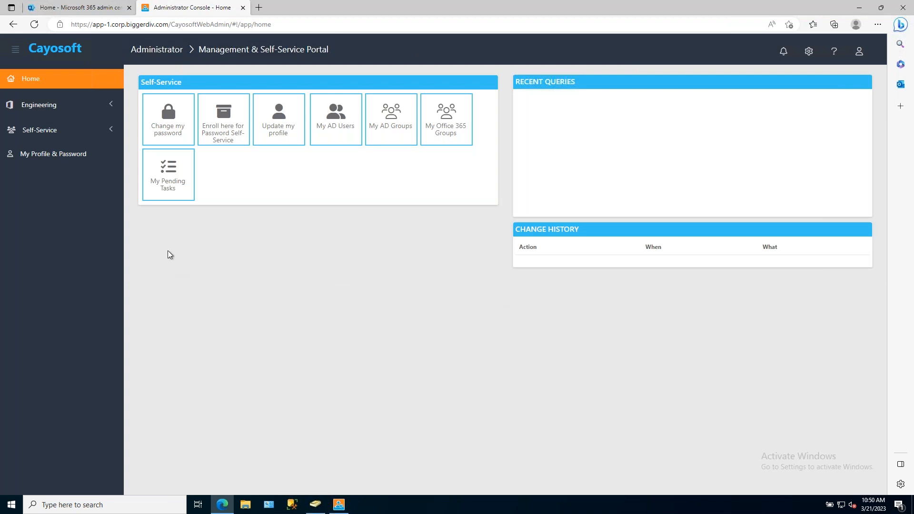
List all AD groups available in the Engineering section.
{"action": "left_click", "coordinate": [49, 107]}
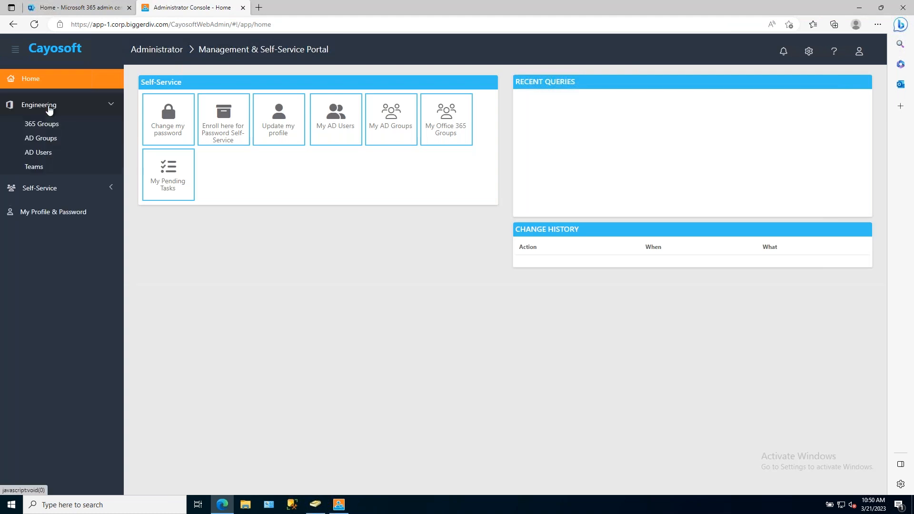
{"action": "left_click", "coordinate": [48, 141]}
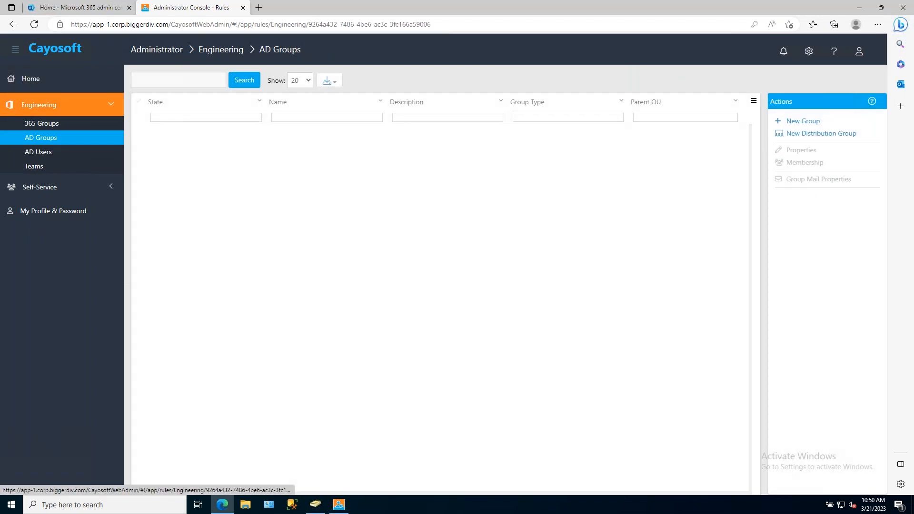
{"action": "left_click", "coordinate": [240, 83]}
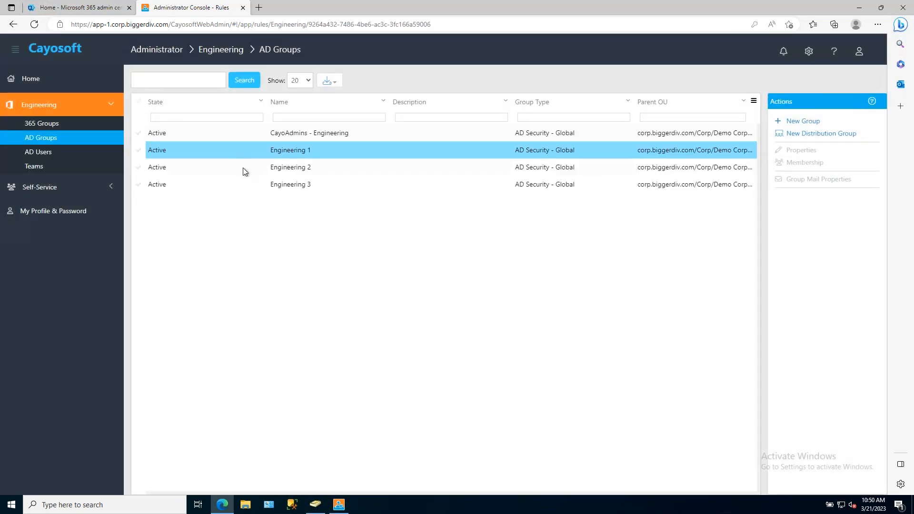
List the Engineering AD users with the Parent OU column widened, and view the manager's own AD groups under Self-Service.
{"action": "left_click", "coordinate": [47, 154]}
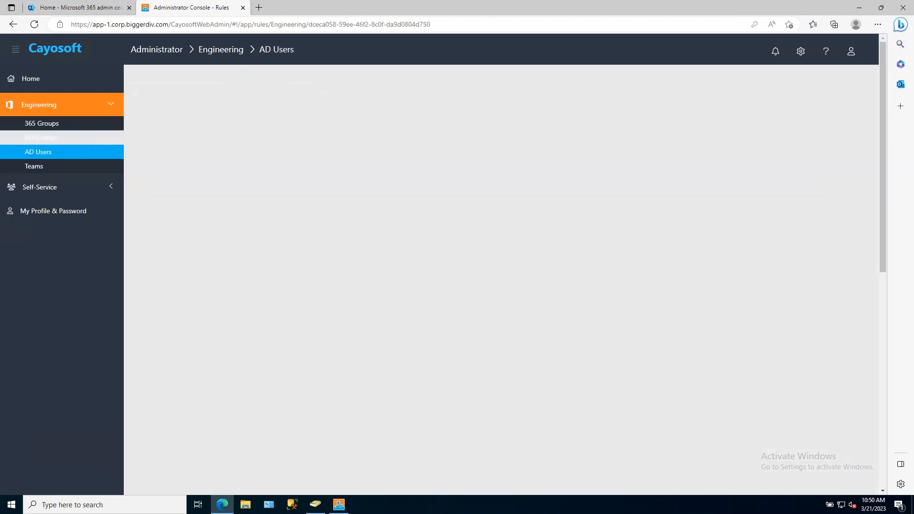
{"action": "left_click", "coordinate": [245, 80]}
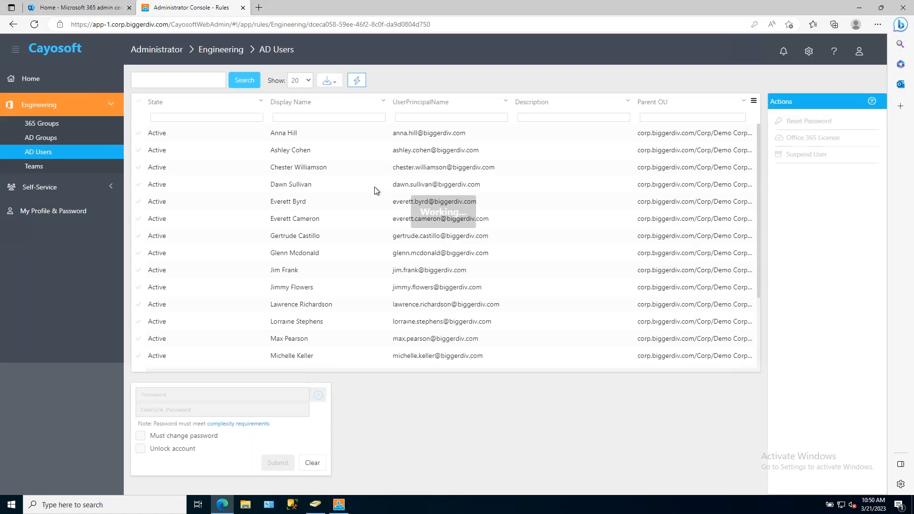
{"action": "double_click", "coordinate": [756, 119]}
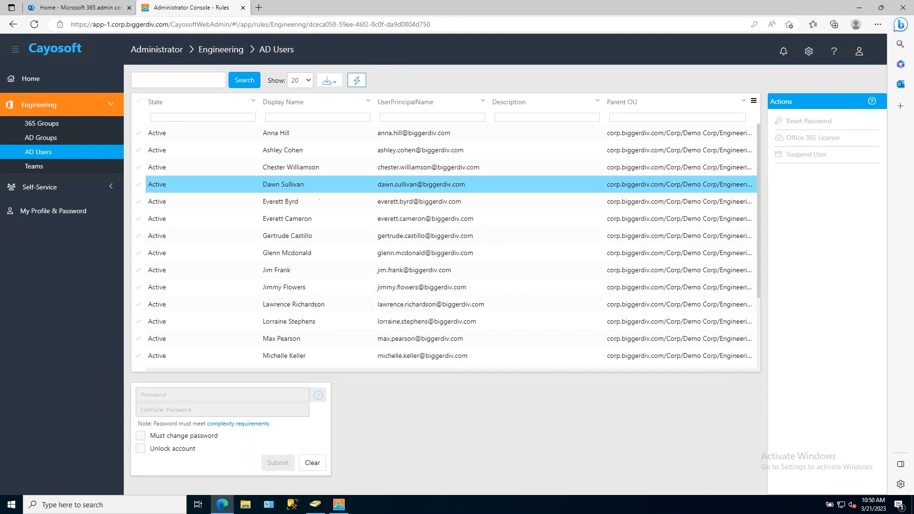
{"action": "left_click", "coordinate": [50, 191]}
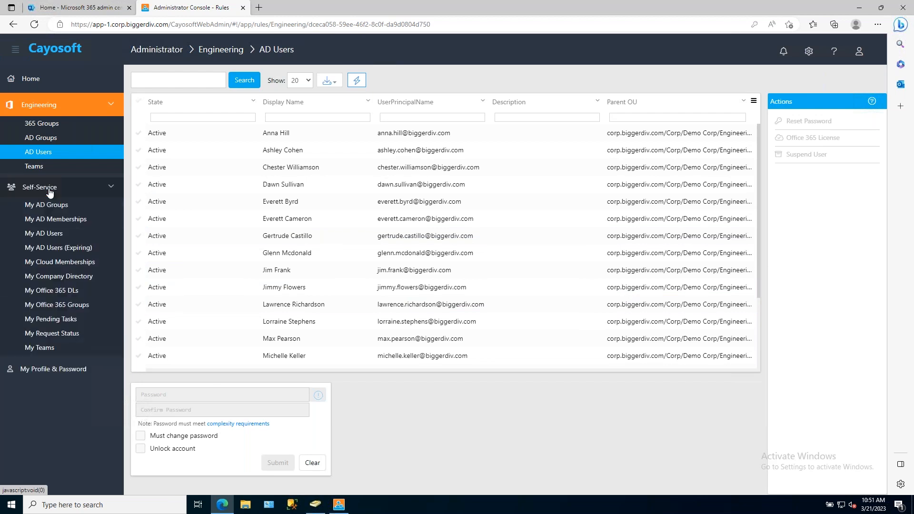
{"action": "left_click", "coordinate": [52, 207]}
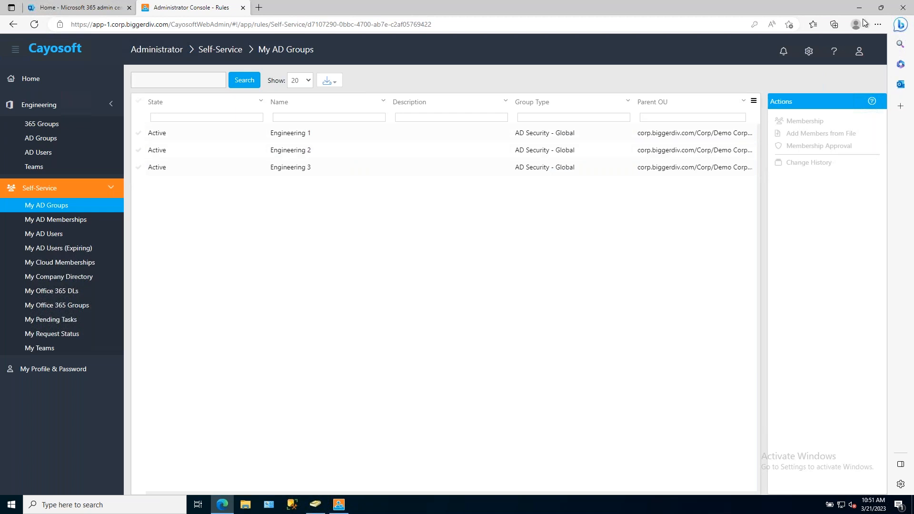
Sign out and sign back in with the last saved account listed, using its stored password.
{"action": "left_click", "coordinate": [859, 56]}
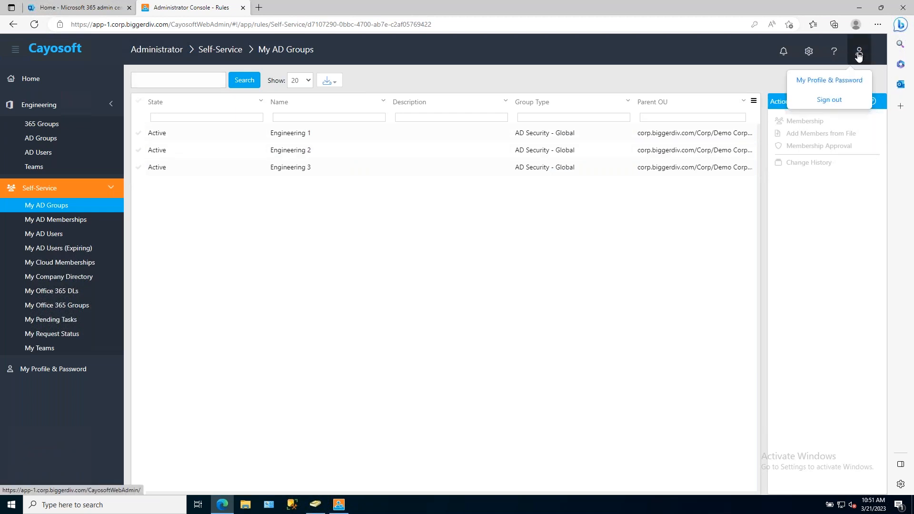
{"action": "left_click", "coordinate": [829, 100]}
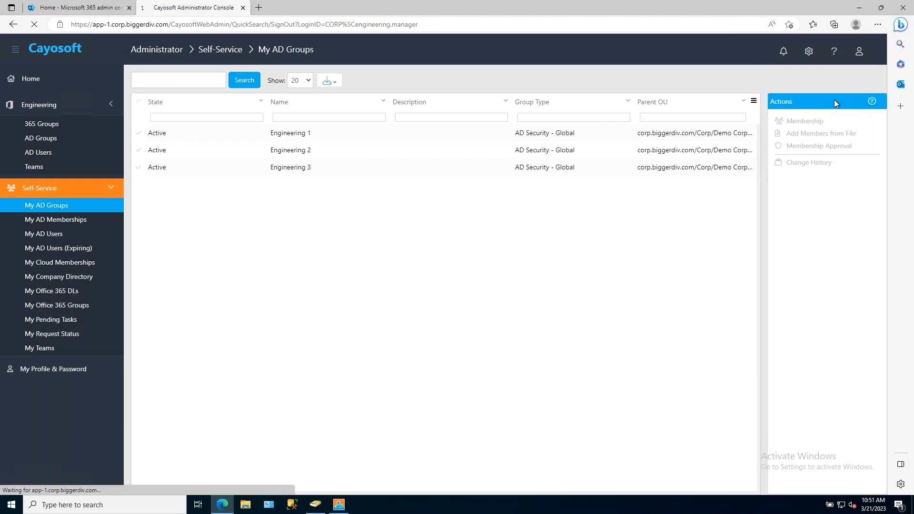
{"action": "left_click", "coordinate": [472, 235]}
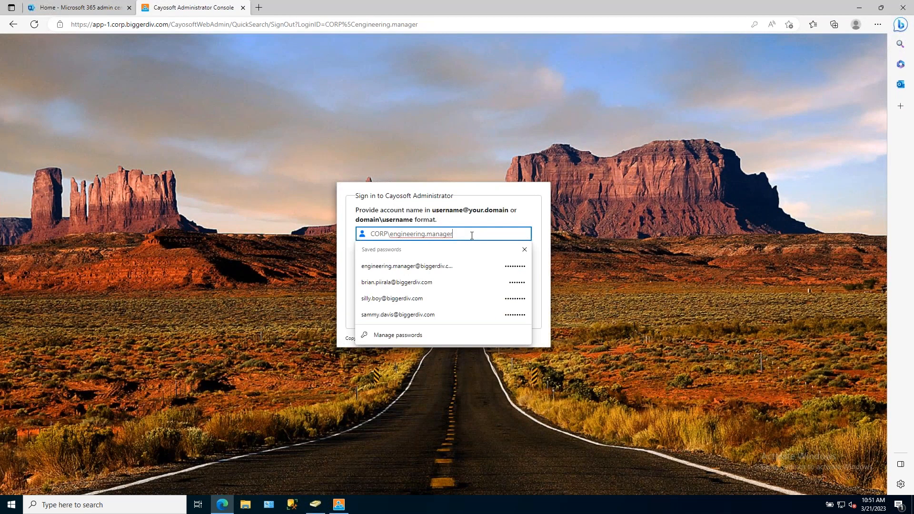
{"action": "left_click", "coordinate": [408, 315]}
{"action": "left_click", "coordinate": [515, 287]}
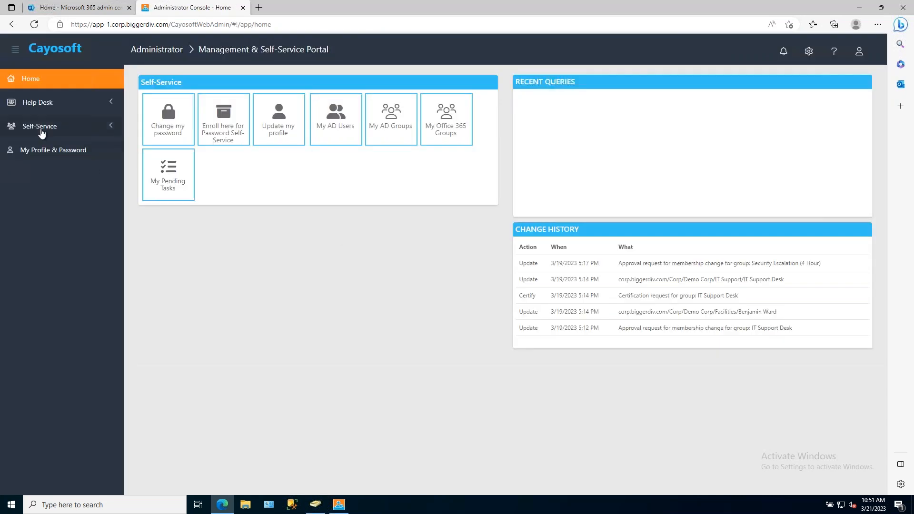
Review the membership of the IT Support Desk group among the self-service AD groups, select its last member, and close it without saving.
{"action": "left_click", "coordinate": [45, 127]}
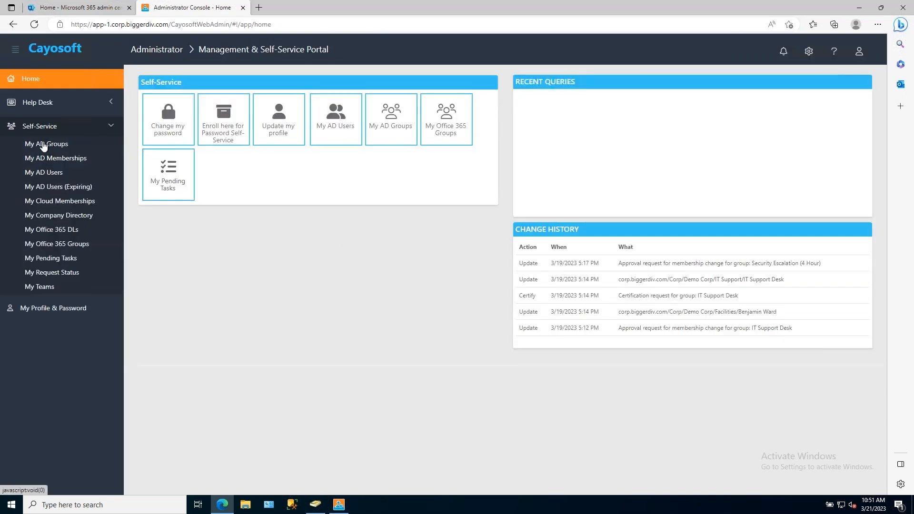
{"action": "left_click", "coordinate": [46, 144]}
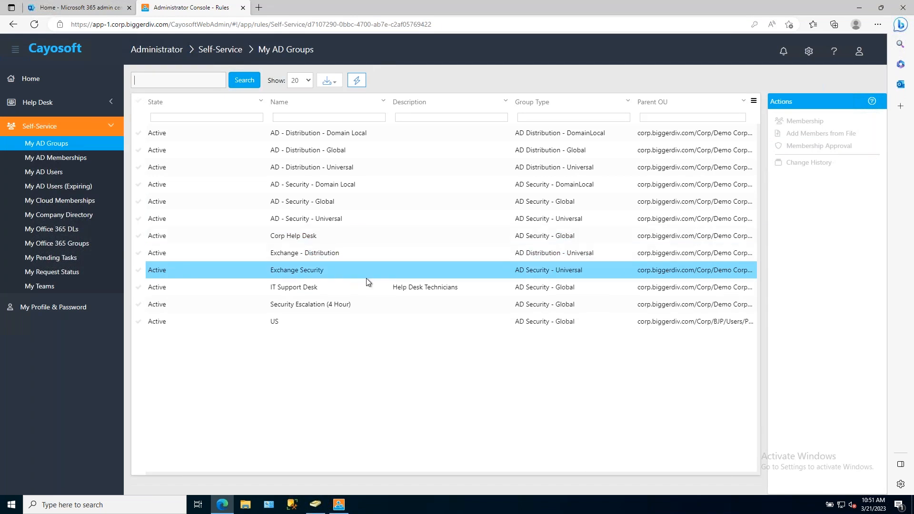
{"action": "left_click", "coordinate": [320, 292]}
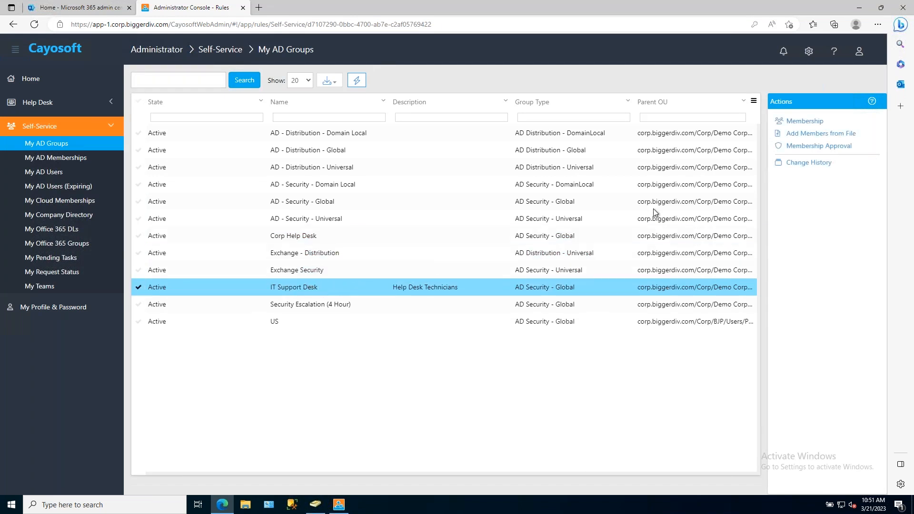
{"action": "left_click", "coordinate": [805, 122]}
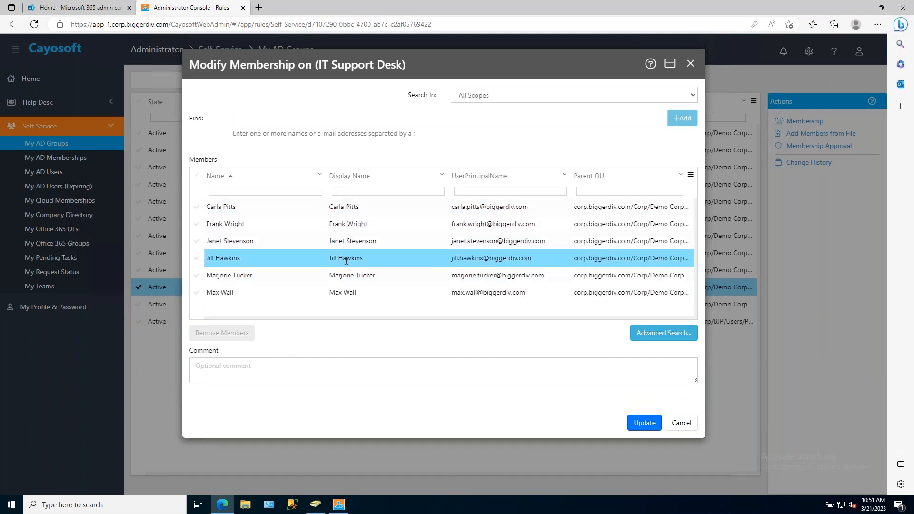
{"action": "left_click", "coordinate": [352, 292]}
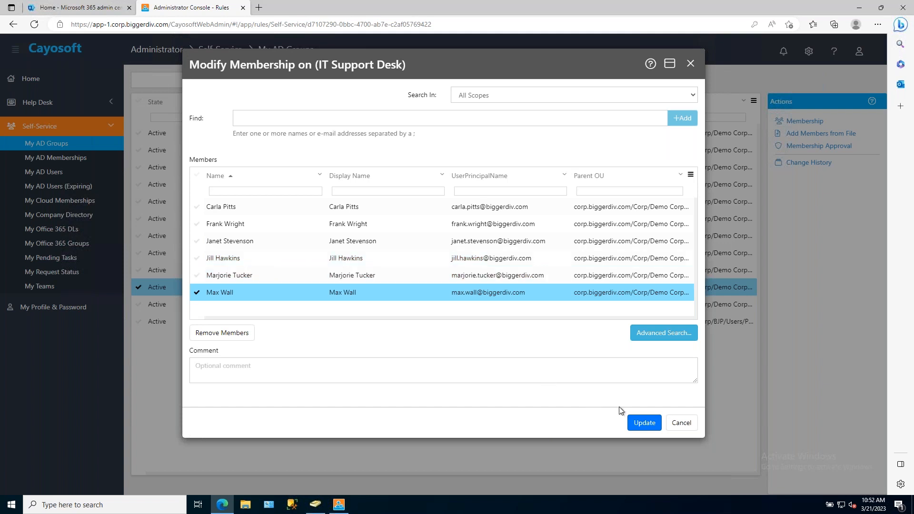
{"action": "left_click", "coordinate": [685, 424]}
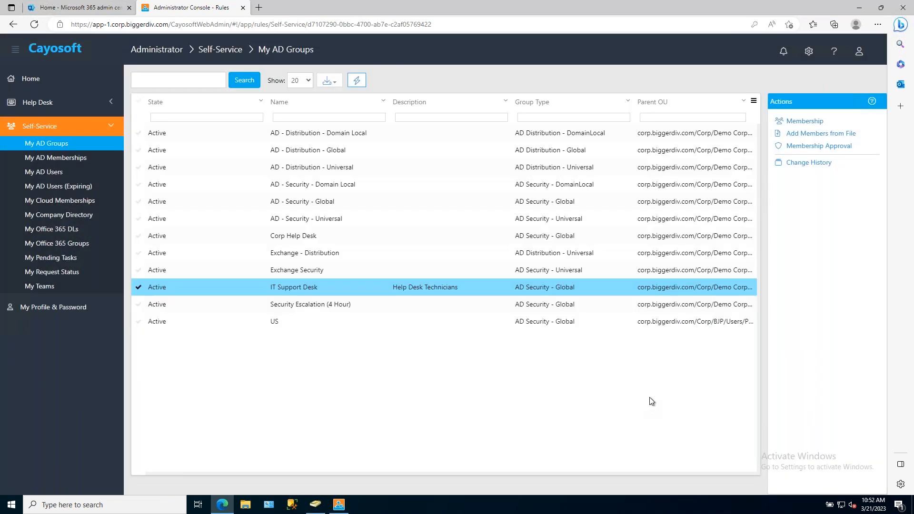
Sign out of the current account and sign in again with the bottom saved account, using its stored password.
{"action": "left_click", "coordinate": [860, 51]}
{"action": "left_click", "coordinate": [829, 100]}
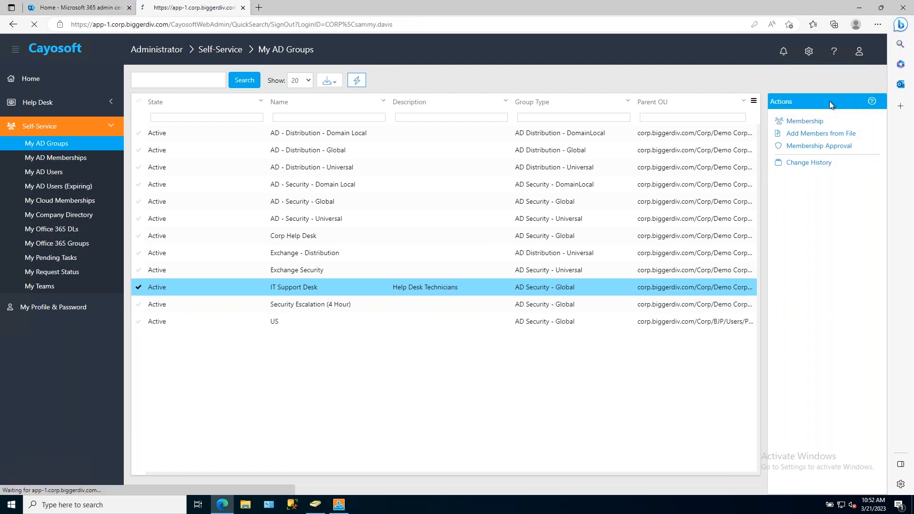
{"action": "left_click", "coordinate": [429, 234]}
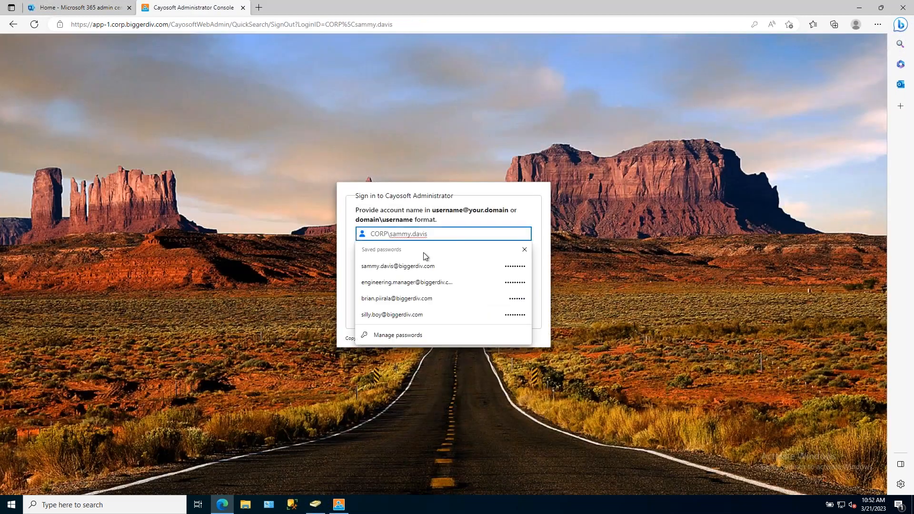
{"action": "left_click", "coordinate": [413, 315]}
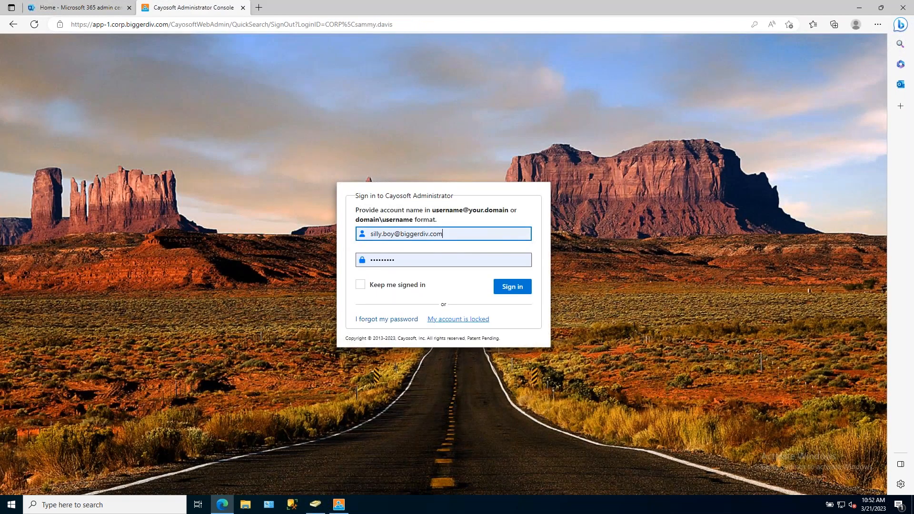
{"action": "left_click", "coordinate": [512, 288]}
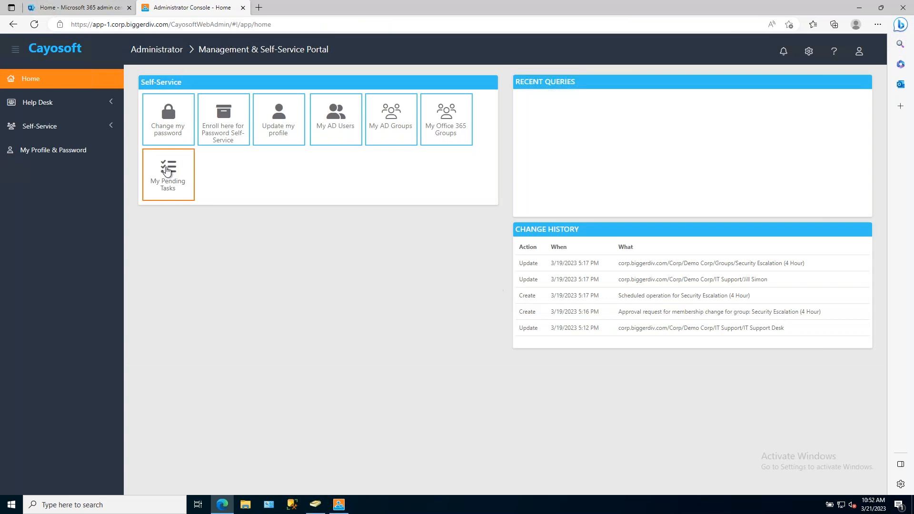
Search the Help Desk AD groups for "it sup".
{"action": "left_click", "coordinate": [40, 106]}
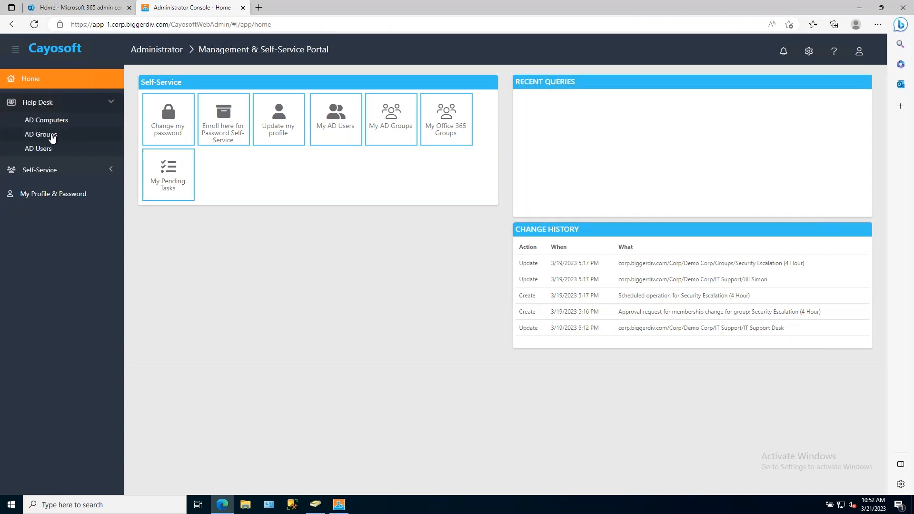
{"action": "left_click", "coordinate": [52, 135]}
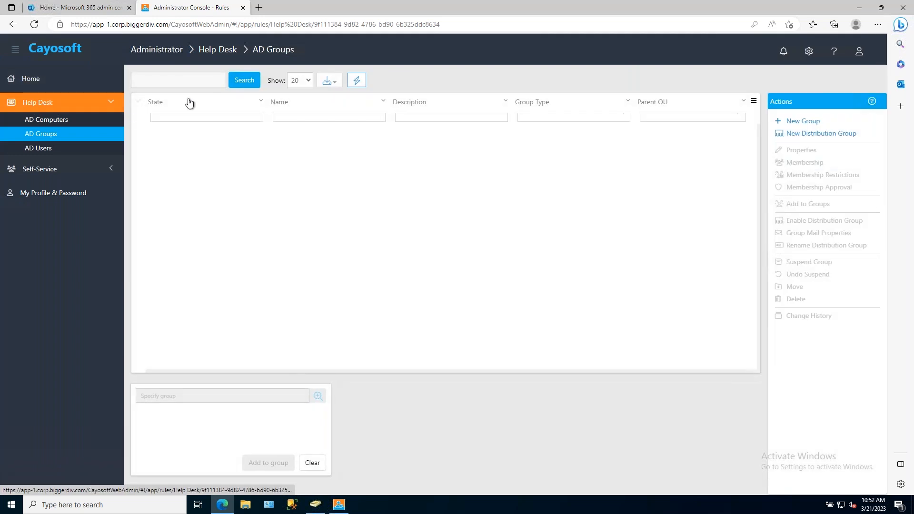
{"action": "left_click", "coordinate": [193, 80]}
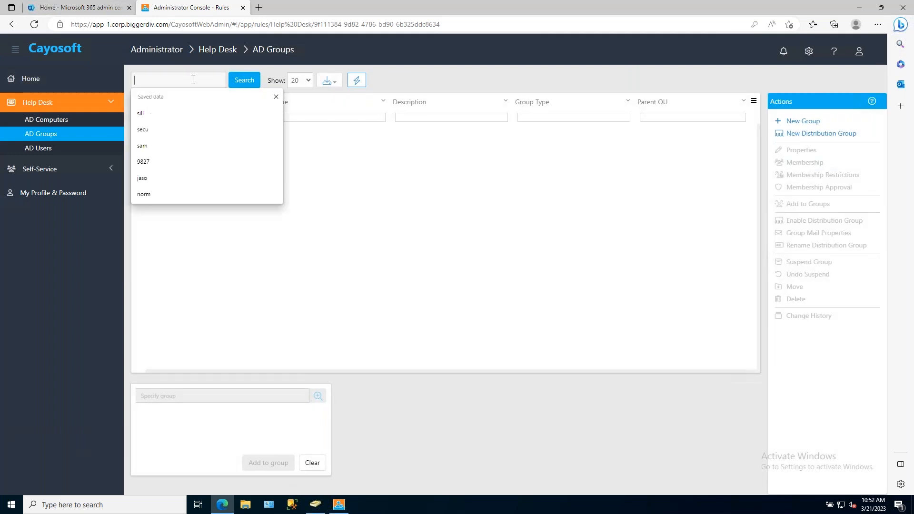
{"action": "type", "text": "it su"}
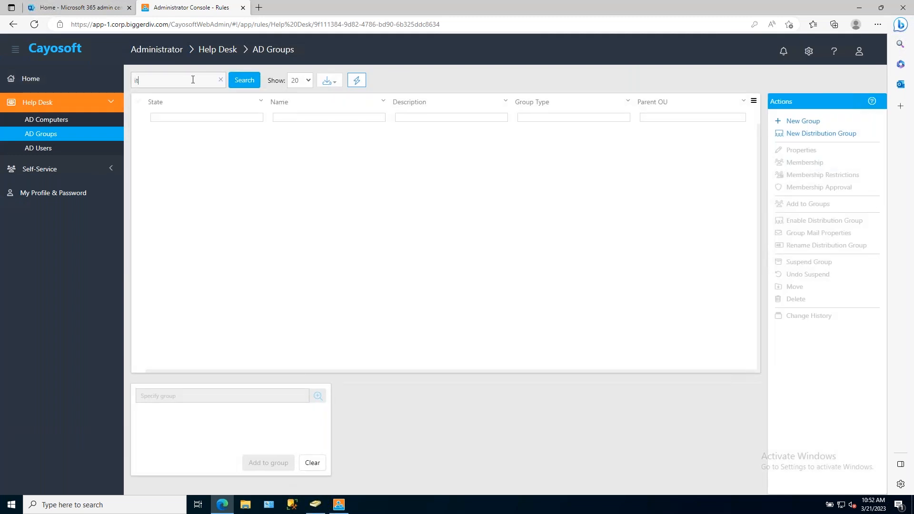
{"action": "type", "text": "p"}
{"action": "key", "text": "Return"}
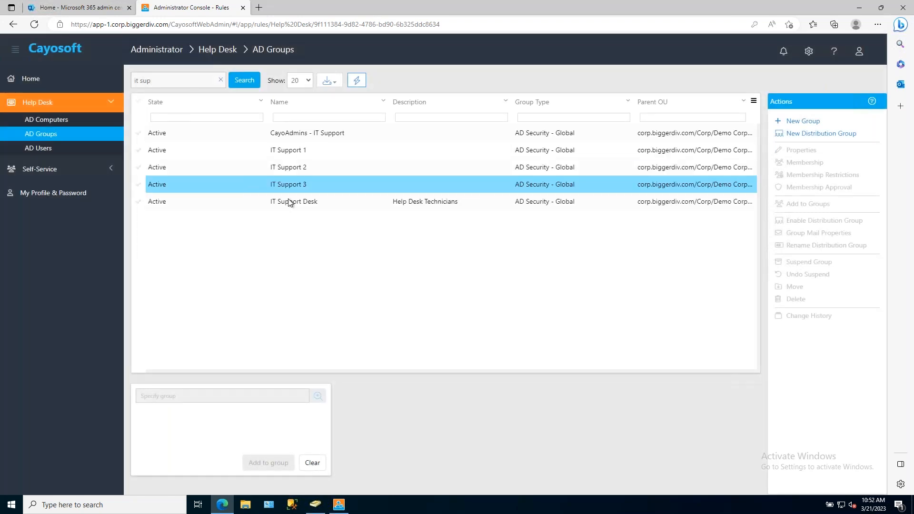
Find "fra" in the membership of the IT Support Desk group and add the first matching user to its members.
{"action": "left_click", "coordinate": [319, 201]}
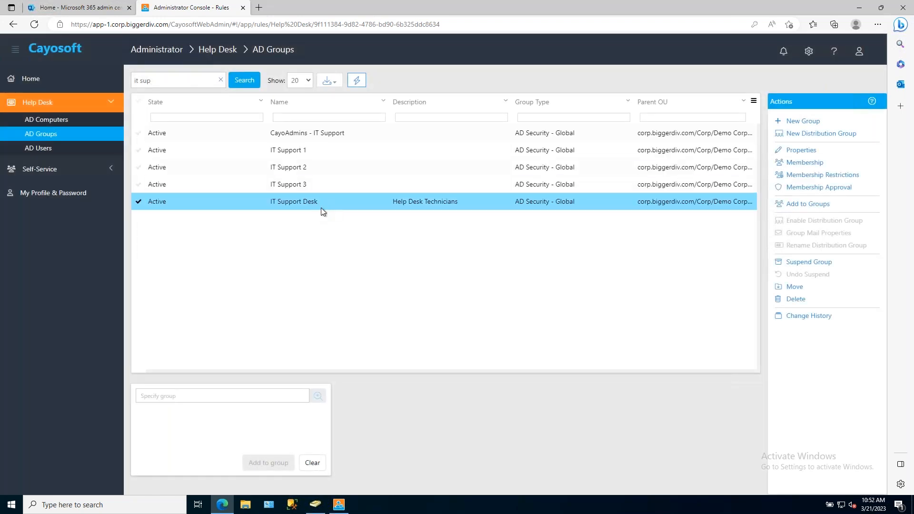
{"action": "left_click", "coordinate": [804, 163]}
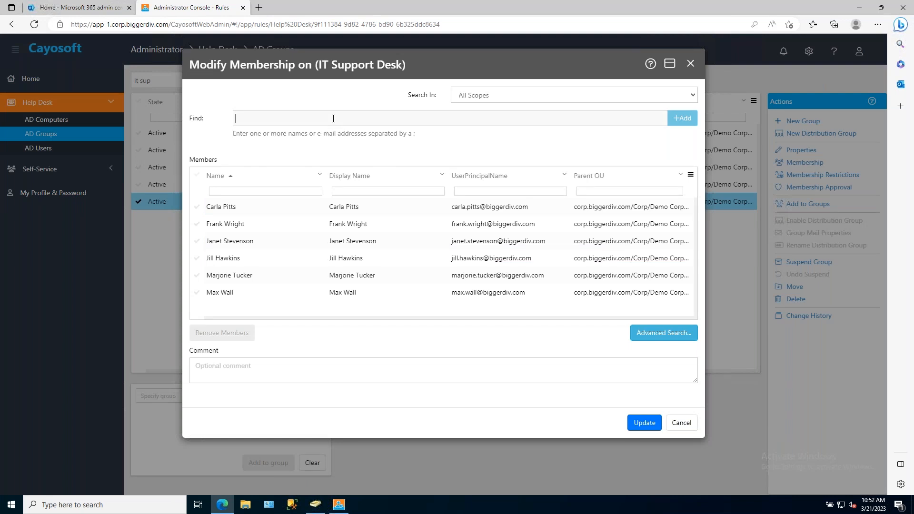
{"action": "type", "text": "fra"}
{"action": "key", "text": "Return"}
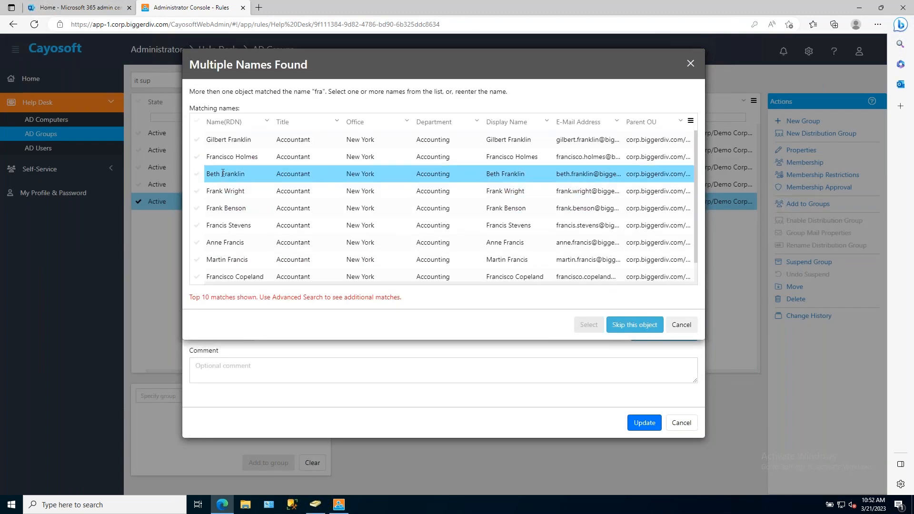
{"action": "left_click", "coordinate": [237, 140]}
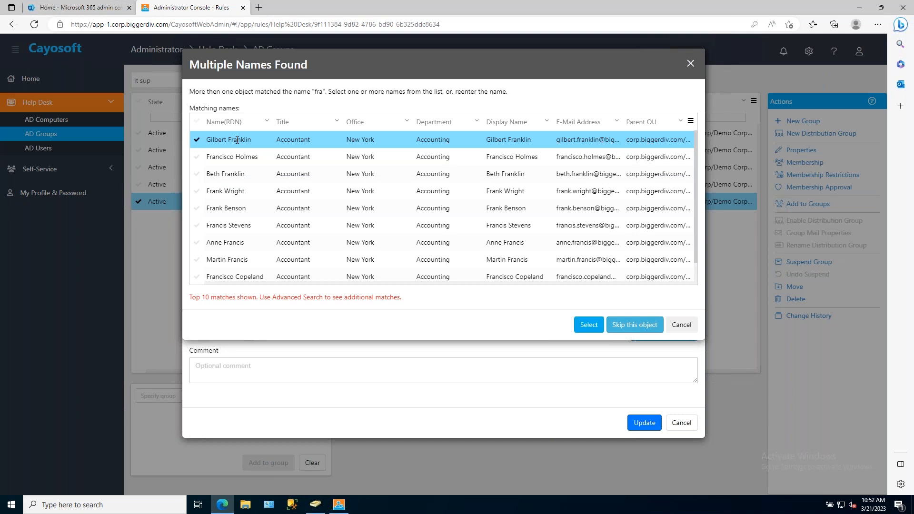
{"action": "left_click", "coordinate": [586, 325]}
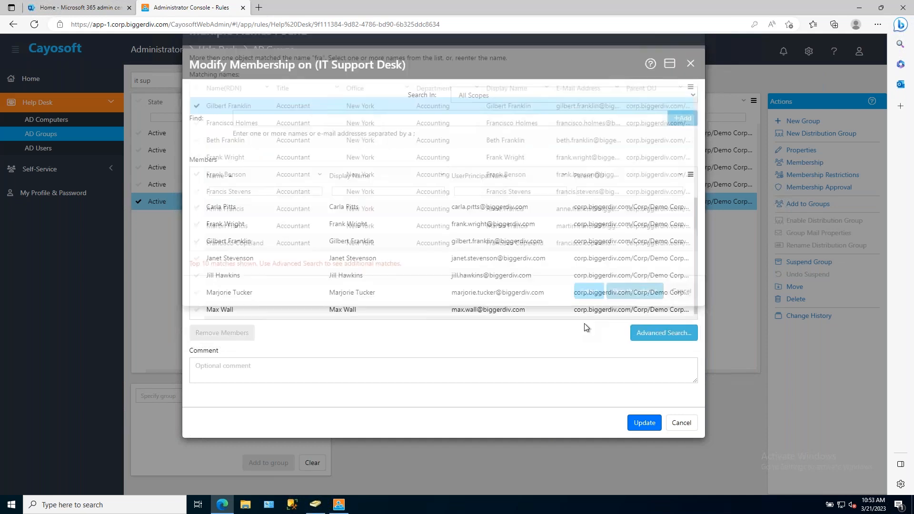
Submit the IT Support Desk membership update for approval with the comment "Please".
{"action": "left_click", "coordinate": [645, 424]}
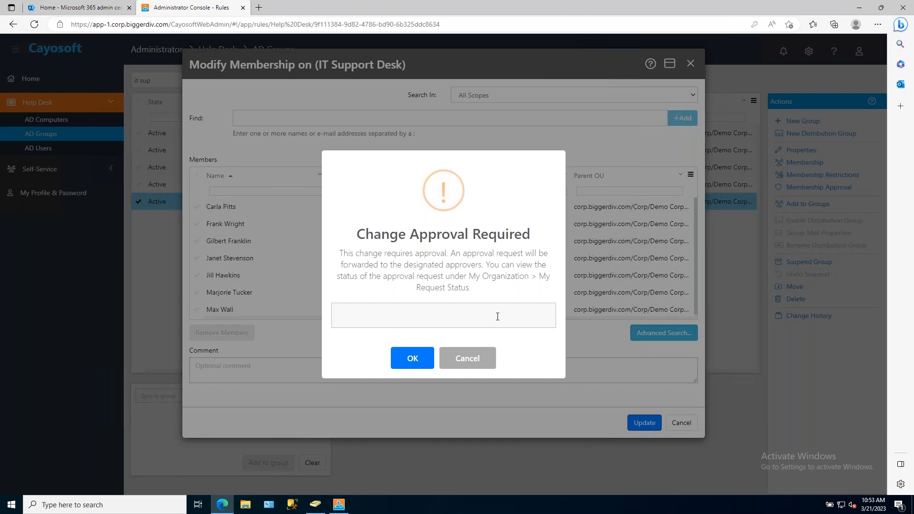
{"action": "type", "text": "Please"}
{"action": "left_click", "coordinate": [412, 358]}
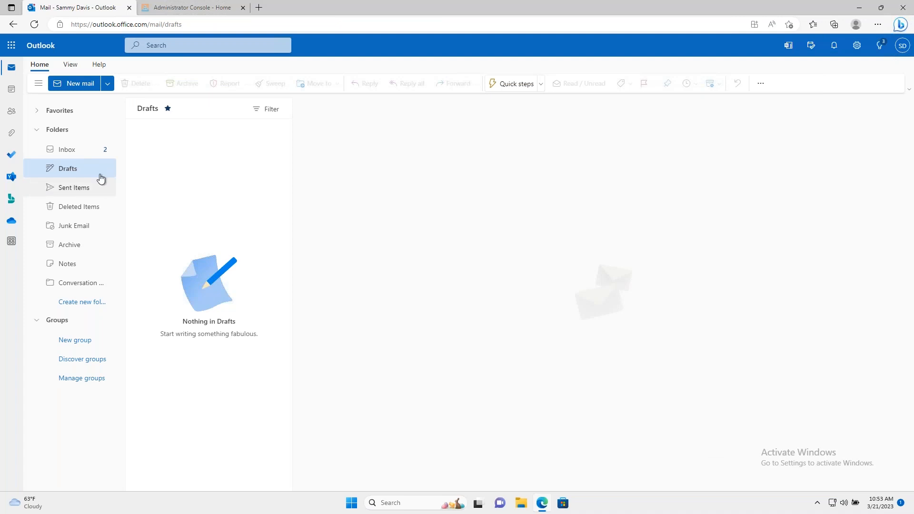
Switch to the approver's Outlook inbox, open the IT Support Desk membership approval request, and follow its approve-or-reject link.
{"action": "left_click", "coordinate": [71, 150]}
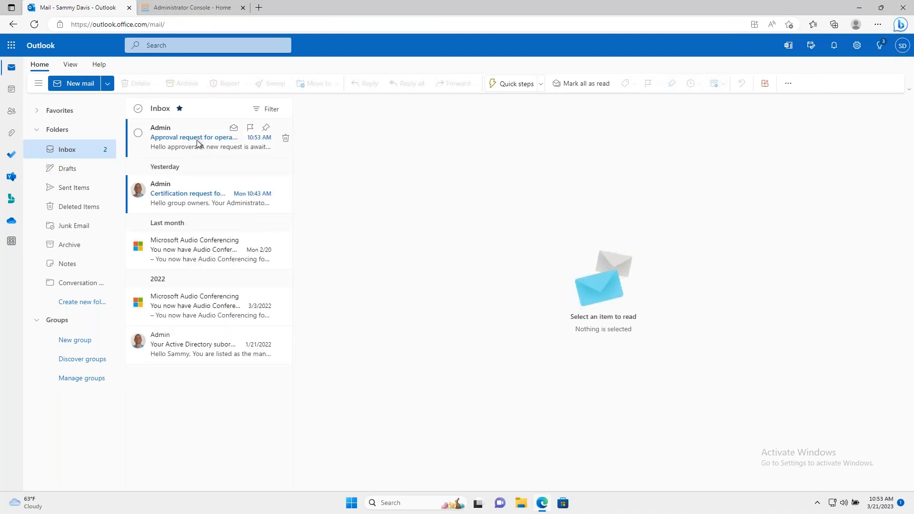
{"action": "left_click", "coordinate": [197, 143]}
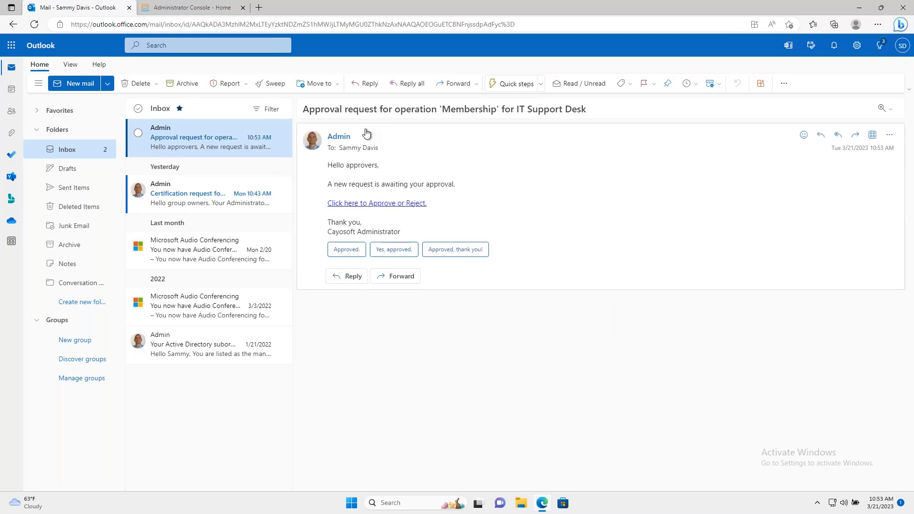
{"action": "left_click", "coordinate": [384, 208]}
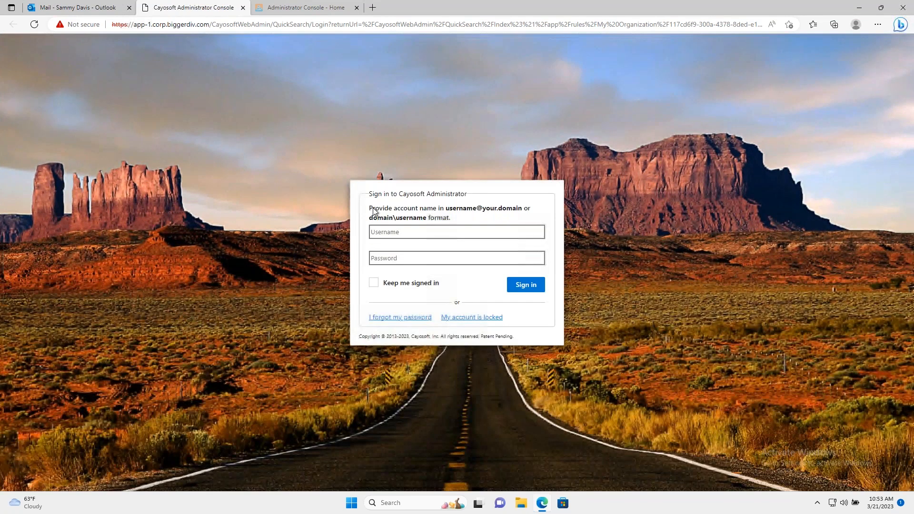
Sign in to Cayosoft Administrator as the approver, filling in the account name and typing the account password.
{"action": "left_click", "coordinate": [416, 232]}
{"action": "left_click", "coordinate": [419, 265]}
{"action": "left_click", "coordinate": [419, 260]}
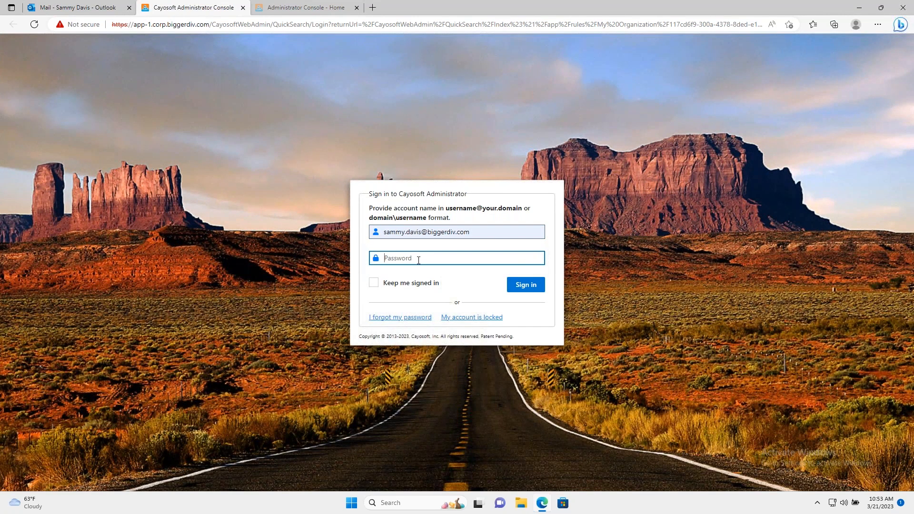
{"action": "type", "text": "•••••••••"}
{"action": "key", "text": "Return"}
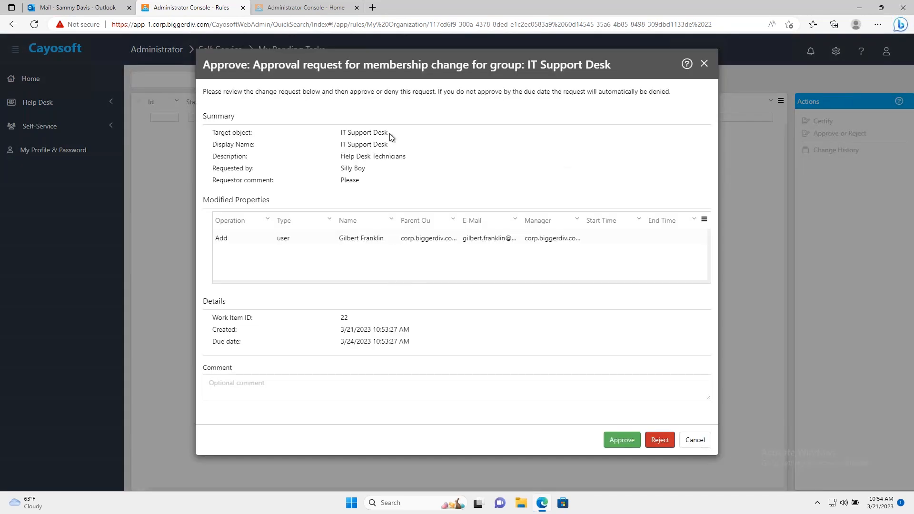
Review the target group, requester and comment of the IT Support Desk membership request and approve it.
{"action": "left_click_drag", "start_coordinate": [388, 132], "coordinate": [342, 139]}
{"action": "left_click_drag", "start_coordinate": [366, 169], "coordinate": [339, 183]}
{"action": "left_click", "coordinate": [313, 241]}
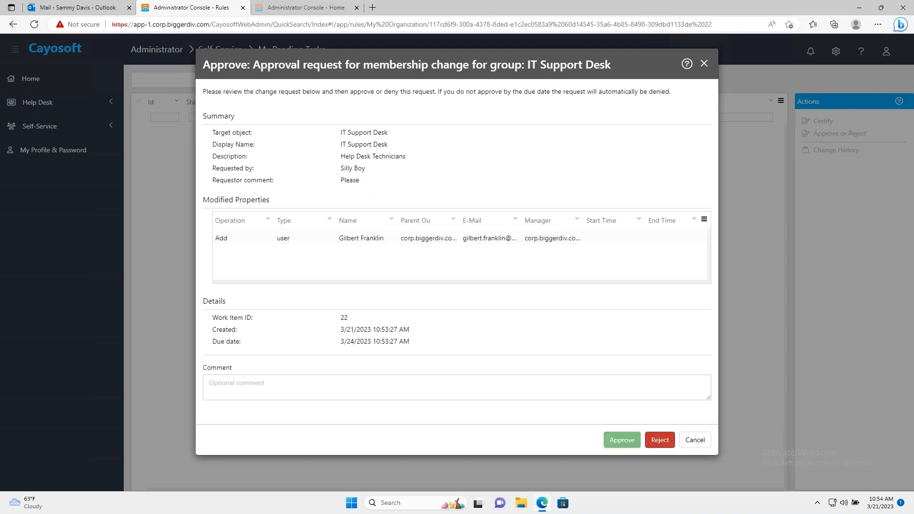
{"action": "left_click", "coordinate": [622, 440]}
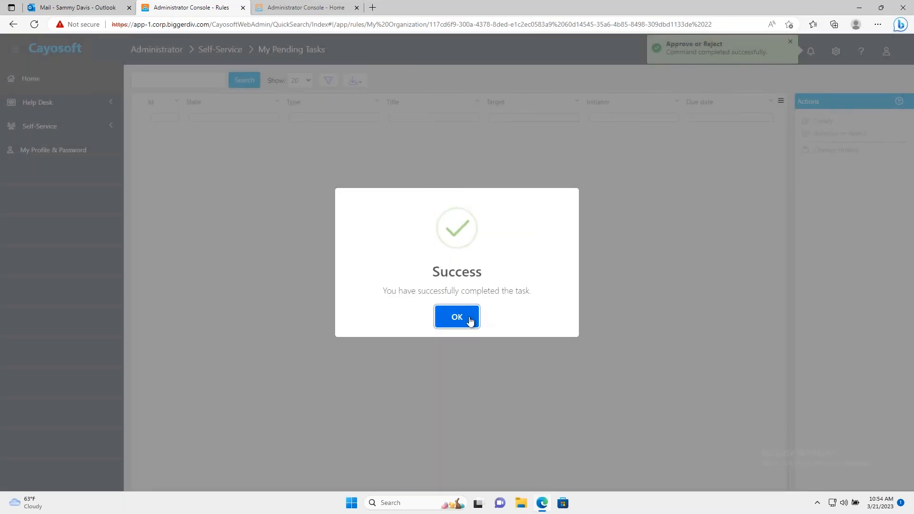
{"action": "left_click", "coordinate": [464, 313]}
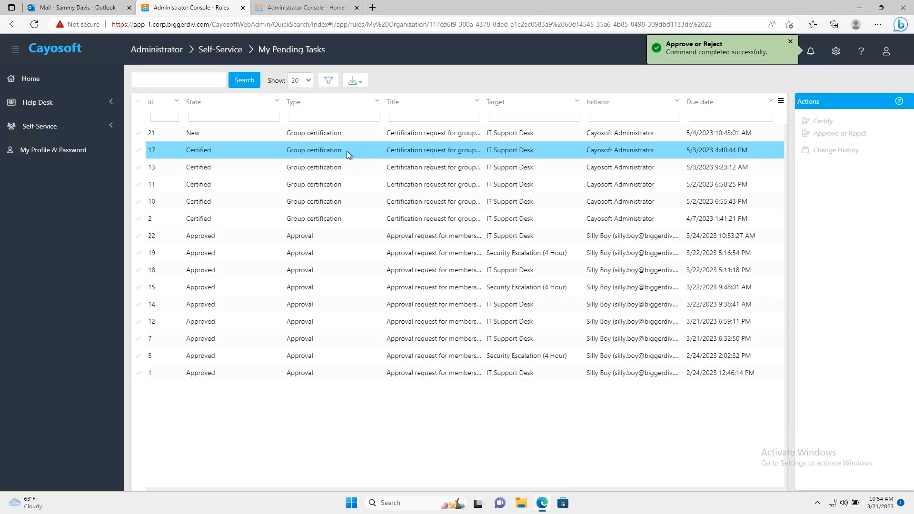
Read the IT Support Desk certification e-mail in Outlook, and start certifying the new task in Cayosoft's self-service pending tasks.
{"action": "left_click", "coordinate": [88, 11]}
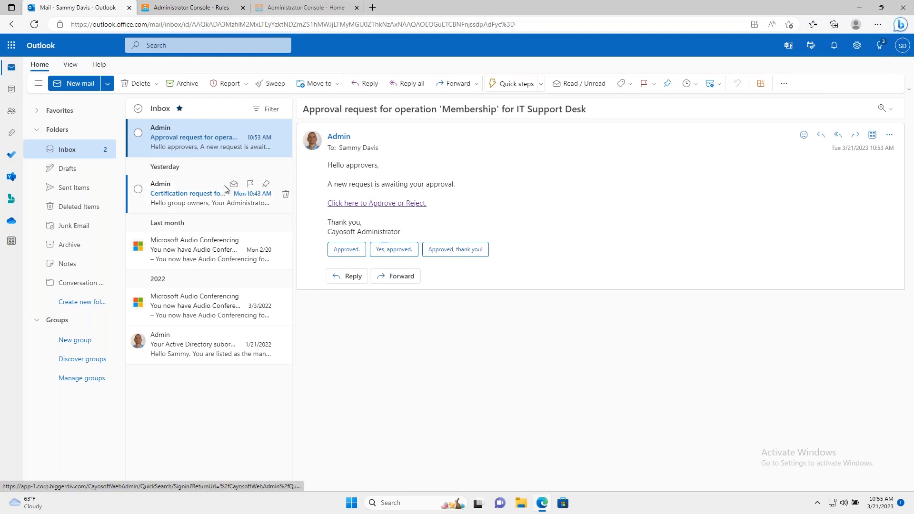
{"action": "left_click", "coordinate": [183, 195]}
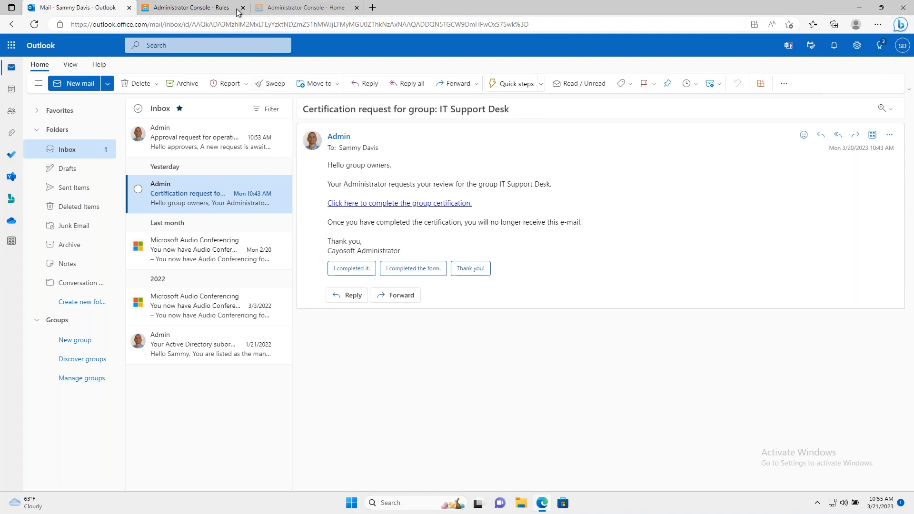
{"action": "left_click", "coordinate": [298, 8]}
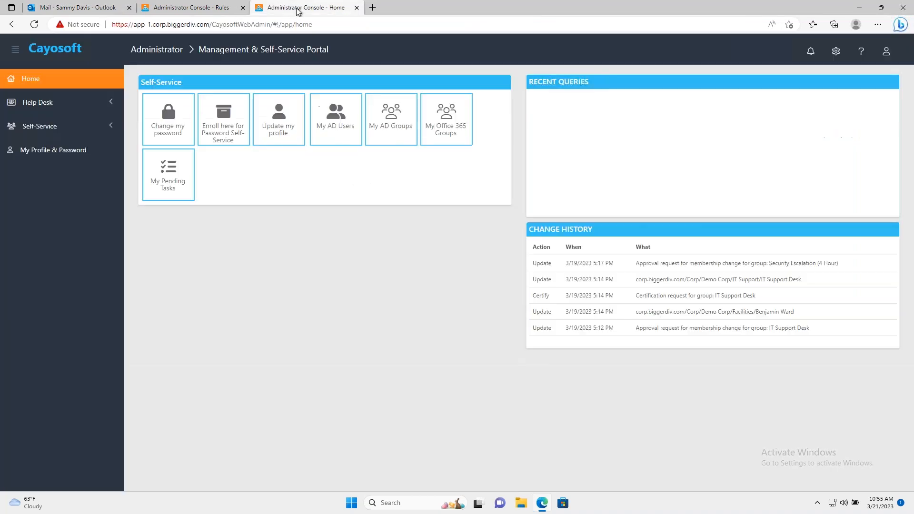
{"action": "left_click", "coordinate": [55, 130]}
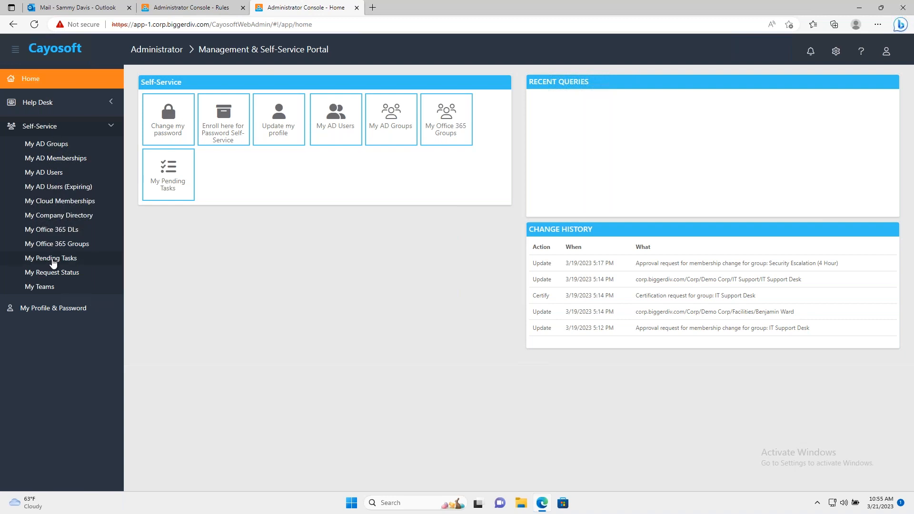
{"action": "left_click", "coordinate": [52, 261]}
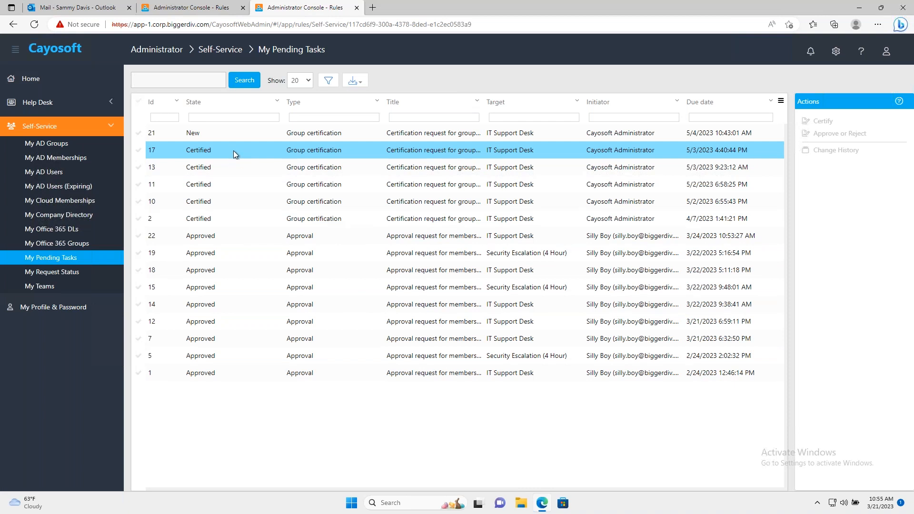
{"action": "left_click", "coordinate": [233, 138]}
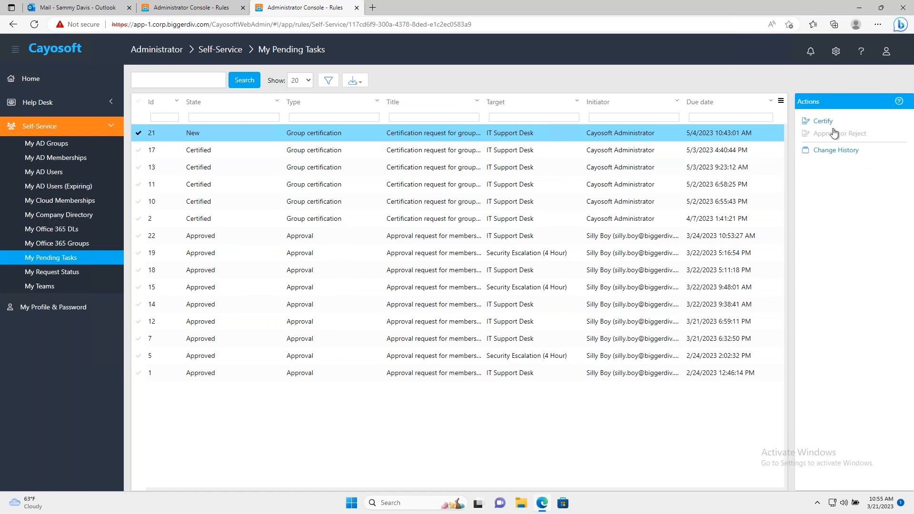
{"action": "left_click", "coordinate": [824, 121]}
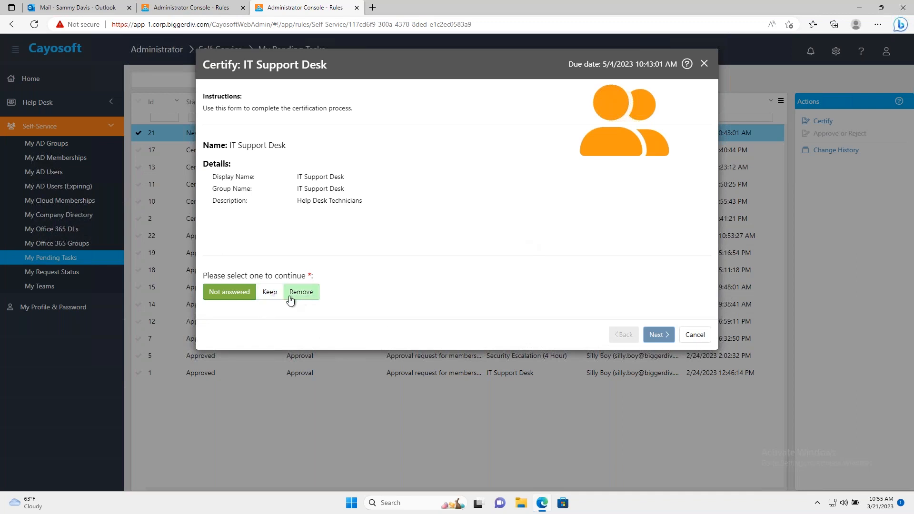
Keep the IT Support Desk group and all its members except the second-to-last one, which is marked for removal.
{"action": "left_click", "coordinate": [273, 295]}
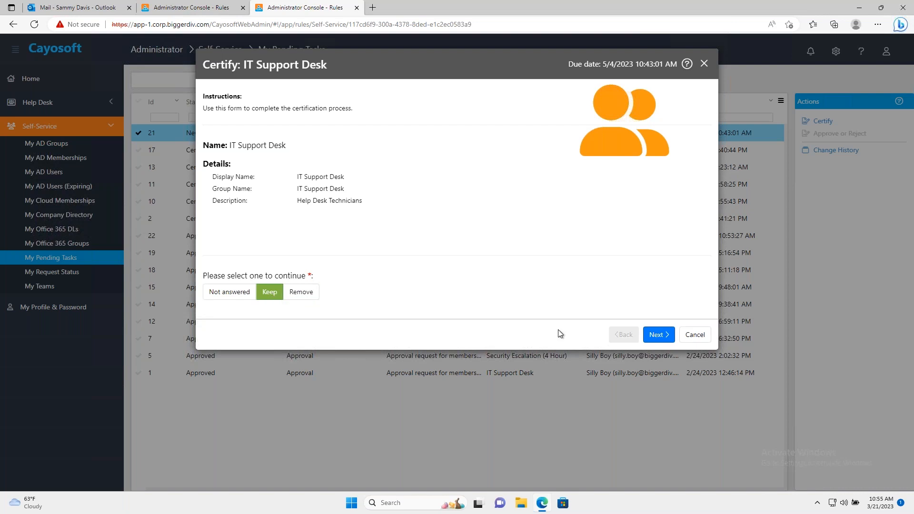
{"action": "left_click", "coordinate": [661, 337]}
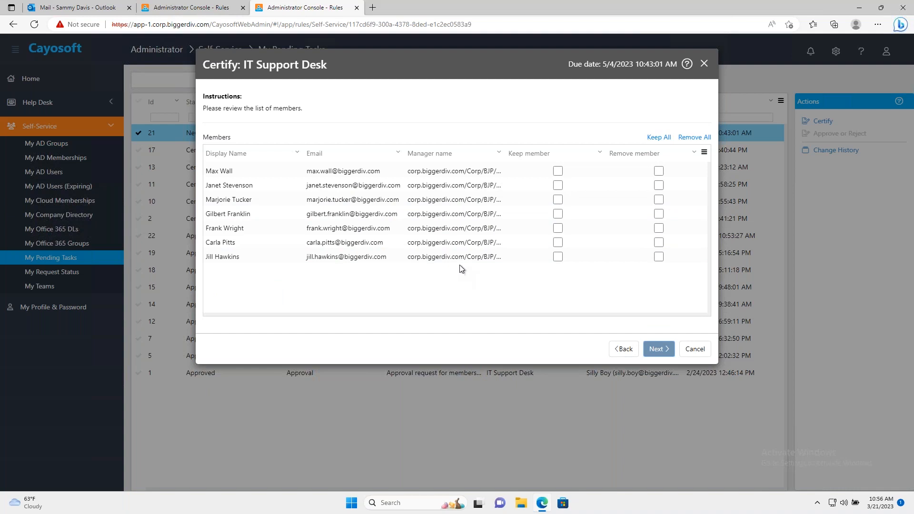
{"action": "left_click", "coordinate": [655, 139]}
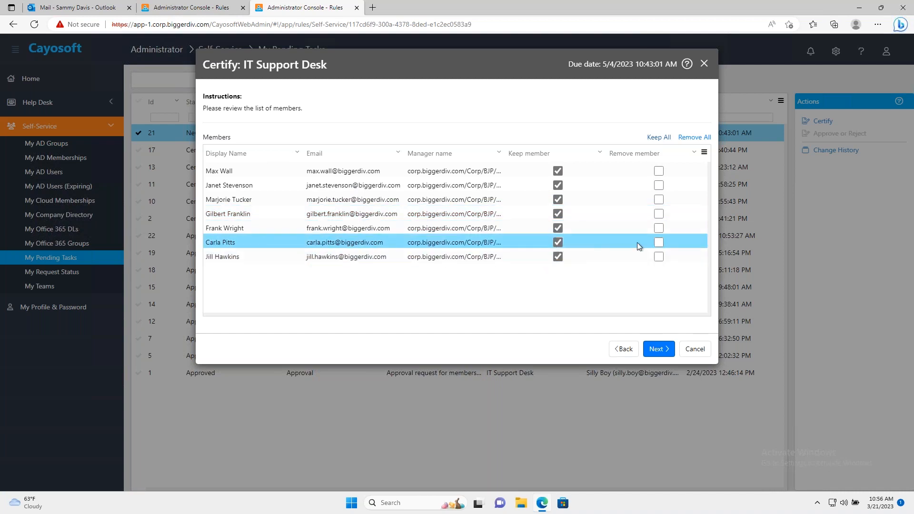
{"action": "left_click", "coordinate": [659, 243]}
{"action": "left_click", "coordinate": [660, 350]}
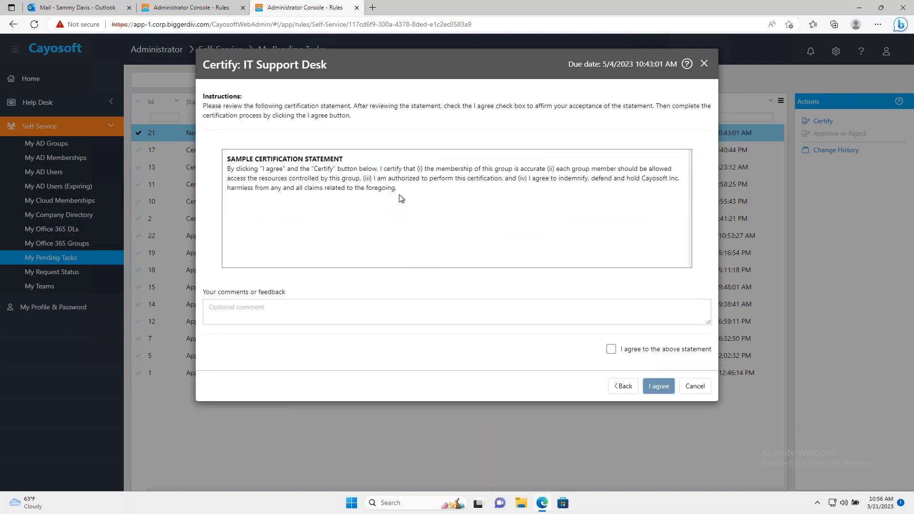
Review and agree to the sample certification statement for the IT Support Desk group, and complete the certification.
{"action": "left_click_drag", "start_coordinate": [397, 190], "coordinate": [226, 172]}
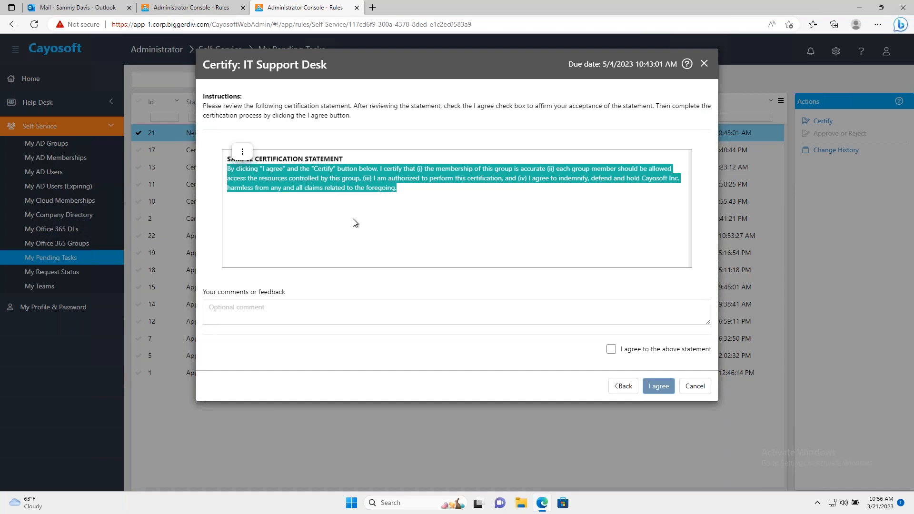
{"action": "left_click", "coordinate": [612, 352]}
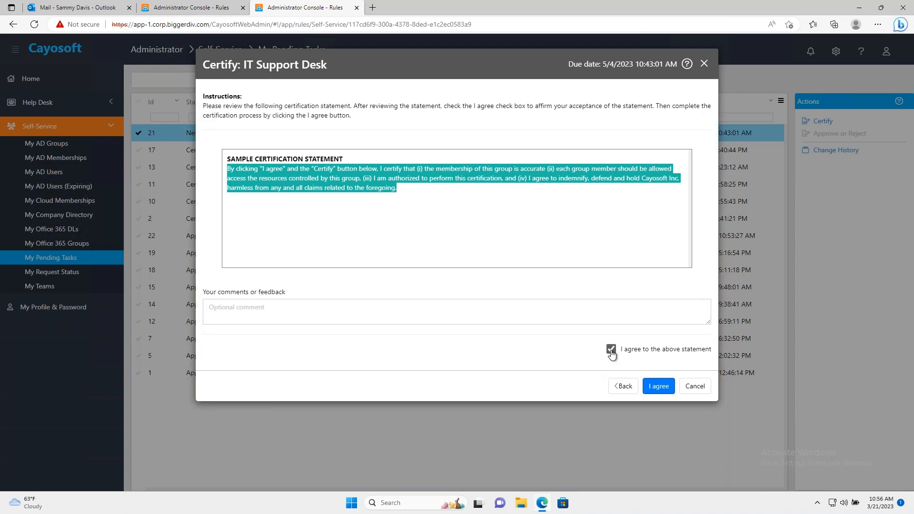
{"action": "left_click", "coordinate": [661, 387]}
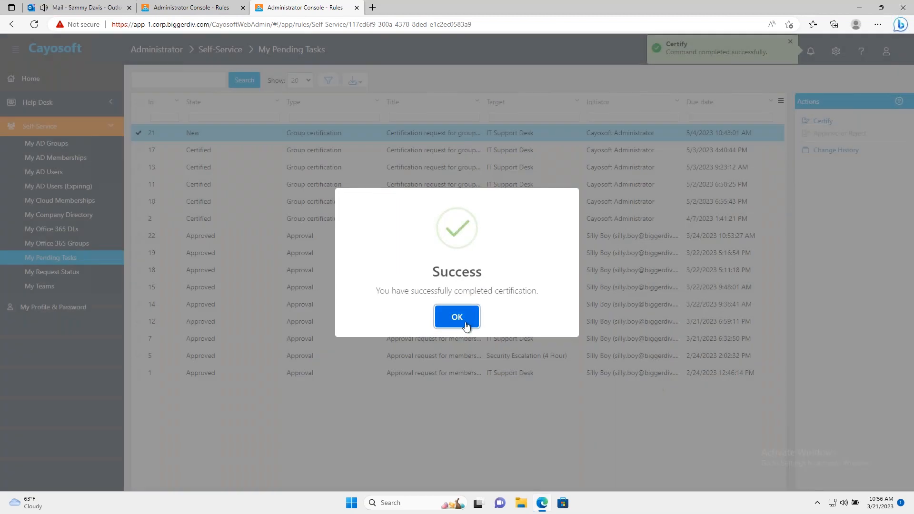
{"action": "left_click", "coordinate": [457, 318]}
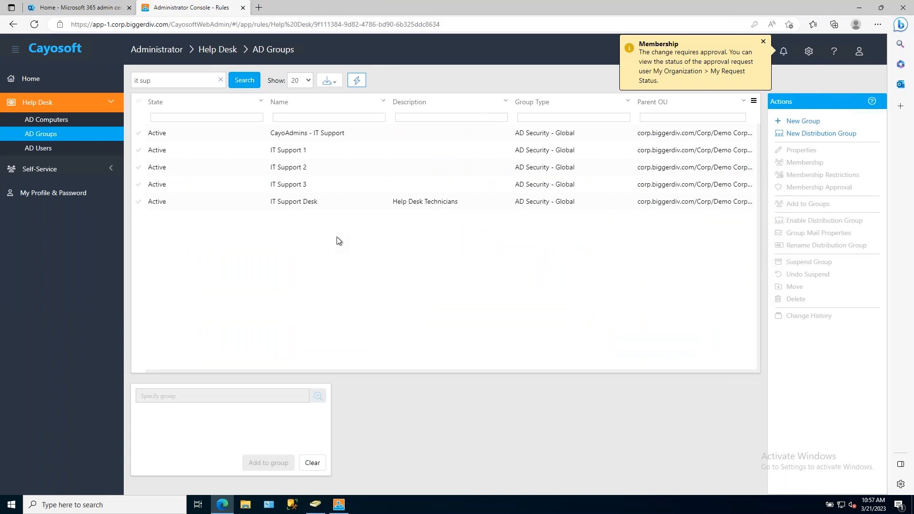
Search the Help Desk AD groups for "secu" and select the Security Escalation (4 Hour) group.
{"action": "left_click", "coordinate": [164, 80]}
{"action": "key", "text": "BackSpace"}
{"action": "key", "text": "BackSpace"}
{"action": "key", "text": "BackSpace"}
{"action": "type", "text": "secu"}
{"action": "key", "text": "Return"}
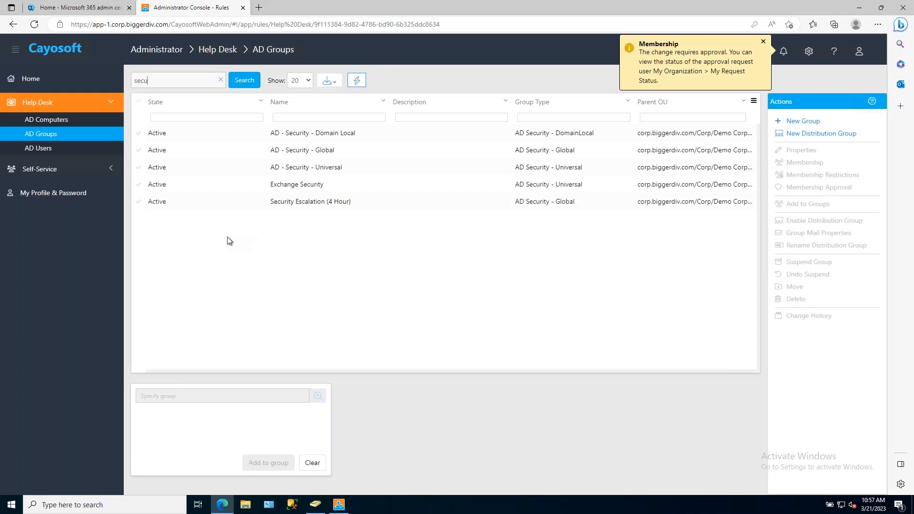
{"action": "left_click", "coordinate": [302, 205]}
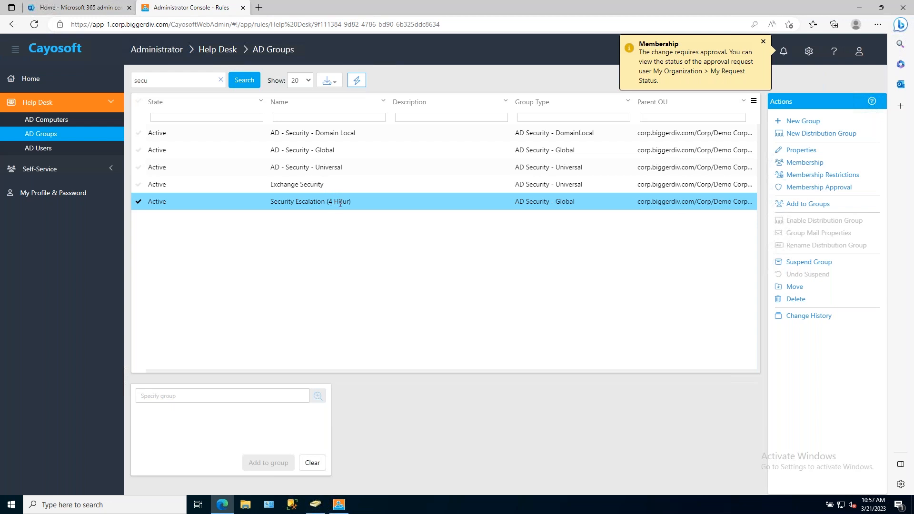
Try to add the second Facilities Rep from a partial-name search to the Security Escalation (4 Hour) membership, then cancel the change.
{"action": "left_click", "coordinate": [811, 164]}
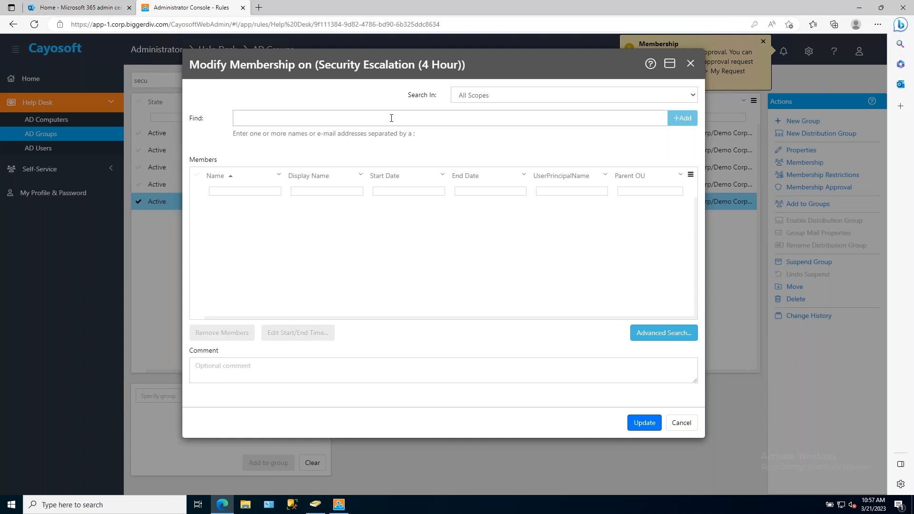
{"action": "type", "text": "dav"}
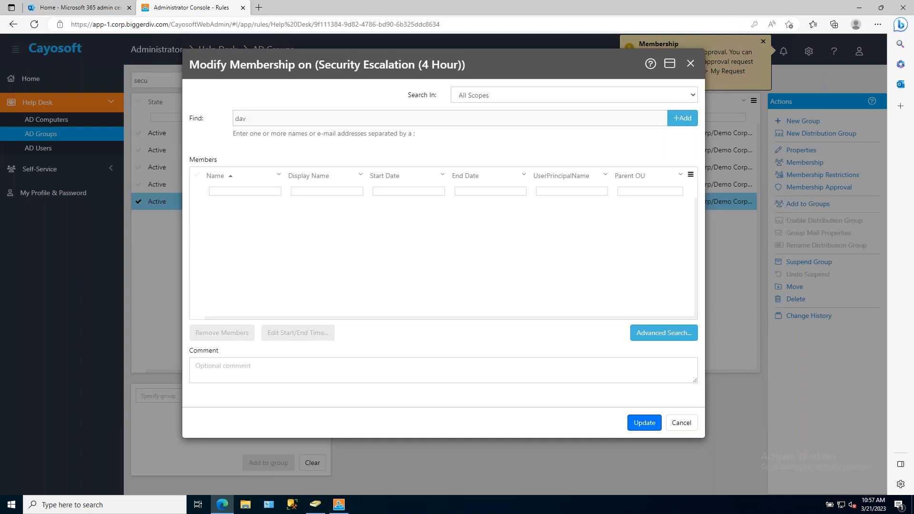
{"action": "key", "text": "Return"}
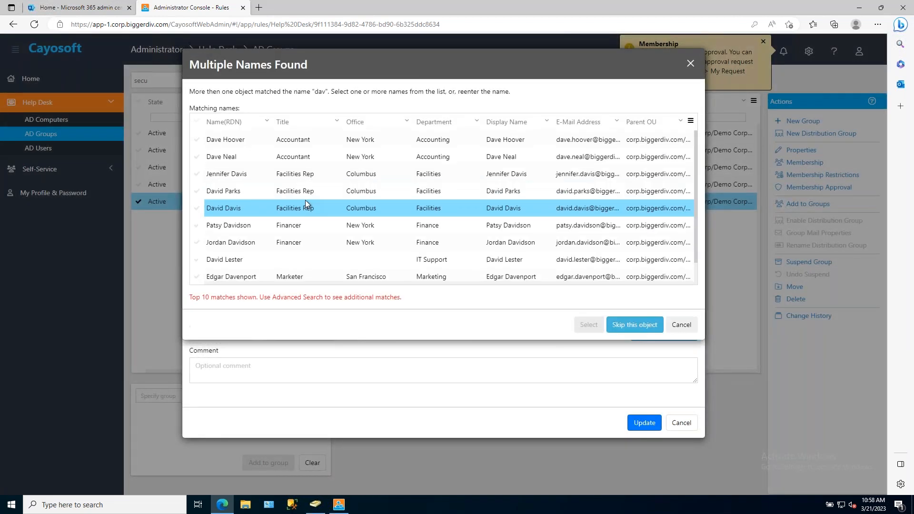
{"action": "left_click", "coordinate": [232, 191]}
{"action": "left_click", "coordinate": [589, 324]}
{"action": "left_click", "coordinate": [645, 423]}
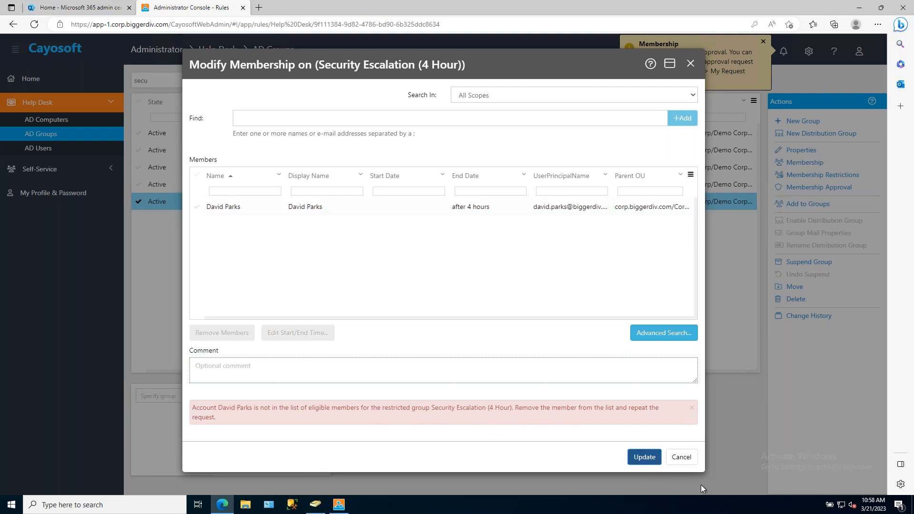
{"action": "left_click", "coordinate": [680, 458]}
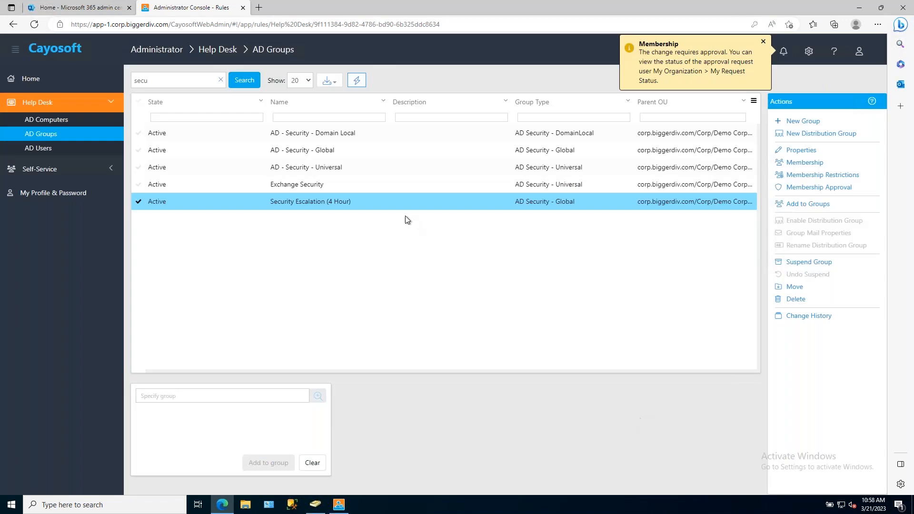
Add the IT Support user found by first name to the Security Escalation (4 Hour) member list.
{"action": "left_click", "coordinate": [813, 164]}
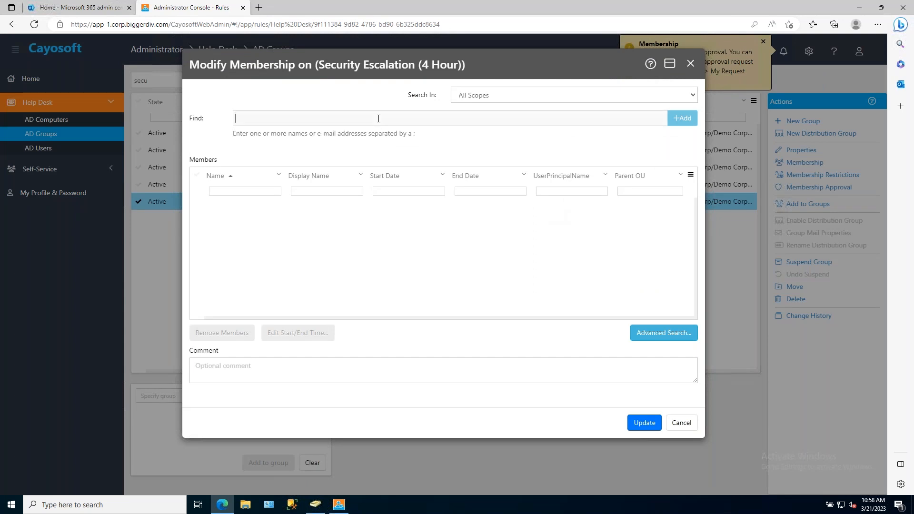
{"action": "type", "text": "jill"}
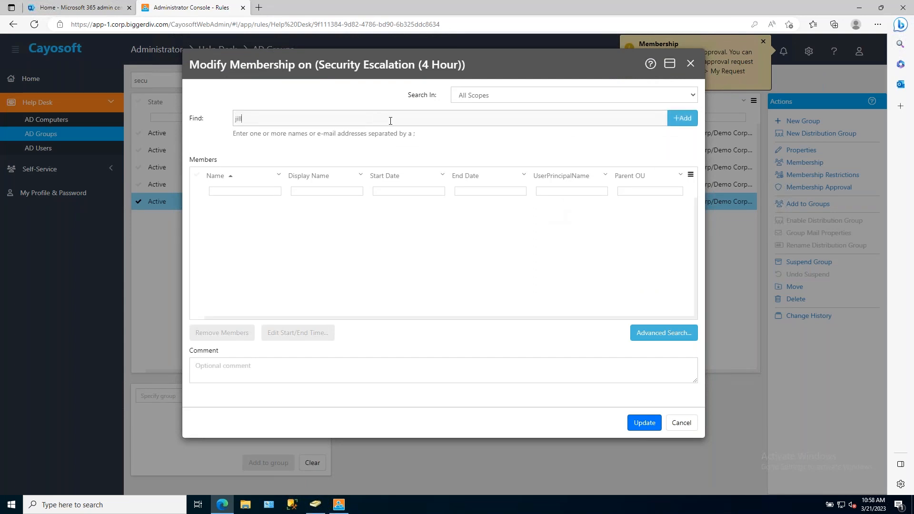
{"action": "left_click", "coordinate": [694, 120]}
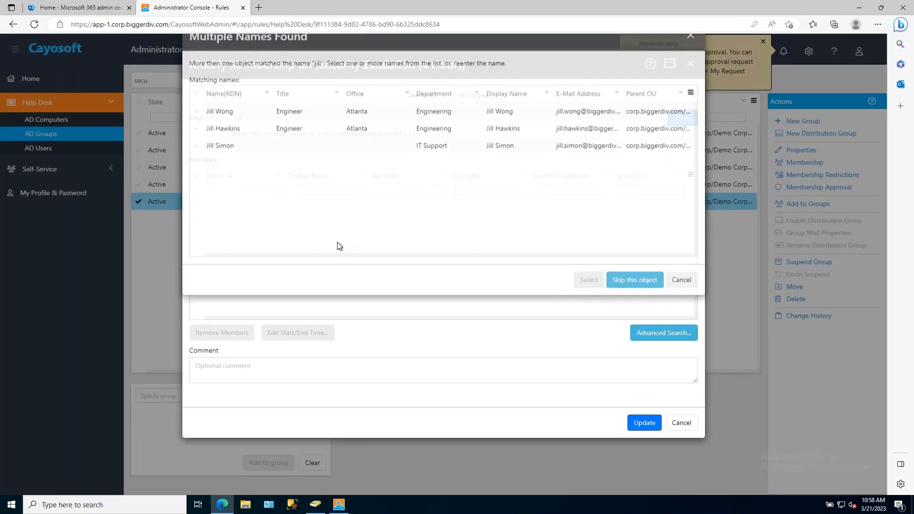
{"action": "left_click", "coordinate": [277, 176]}
{"action": "left_click", "coordinate": [589, 308]}
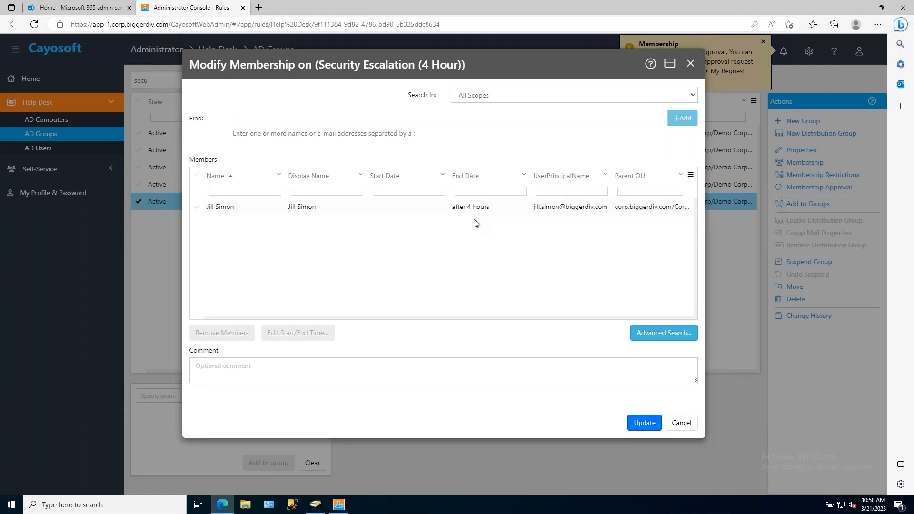
Submit the Security Escalation (4 Hour) membership update for approval with the comment "Need to do some maint".
{"action": "left_click", "coordinate": [644, 423]}
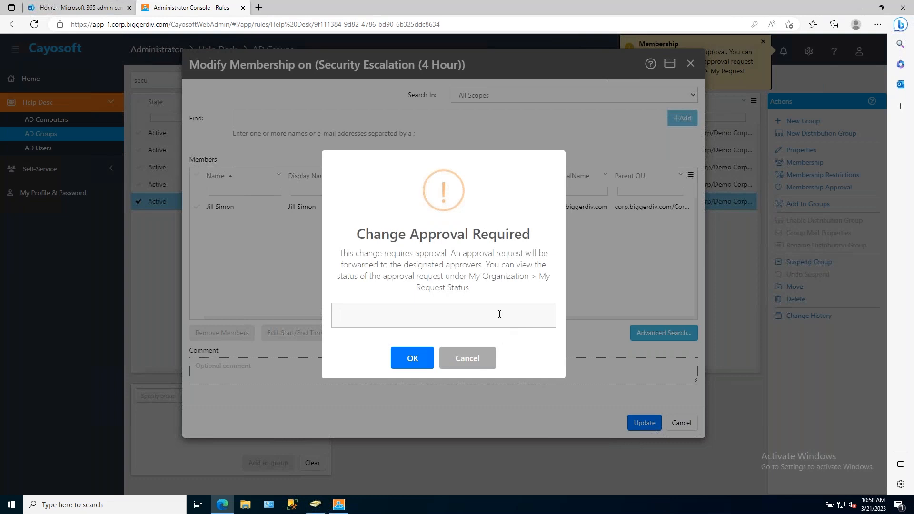
{"action": "type", "text": "Need to do some maint"}
{"action": "left_click", "coordinate": [412, 360]}
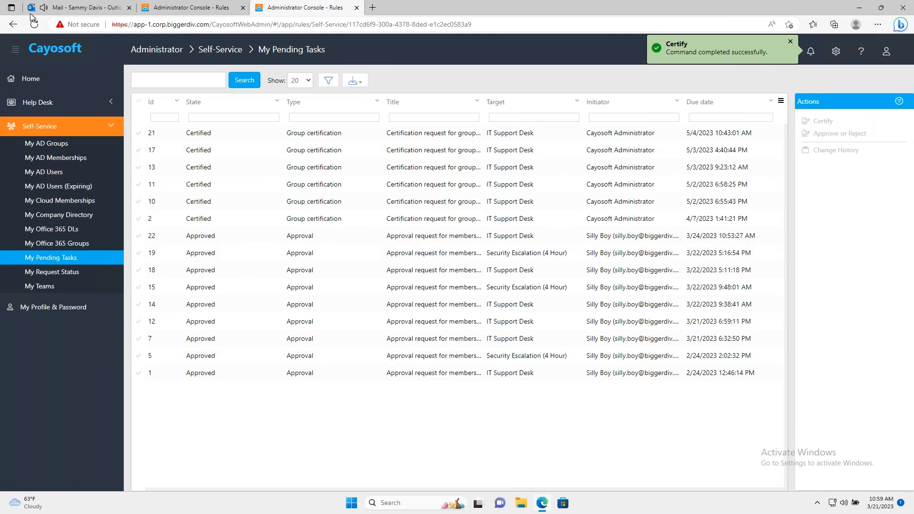
Open the new Security Escalation (4 Hour) approval request e-mail in Outlook and follow its approve-or-reject link.
{"action": "left_click", "coordinate": [77, 8]}
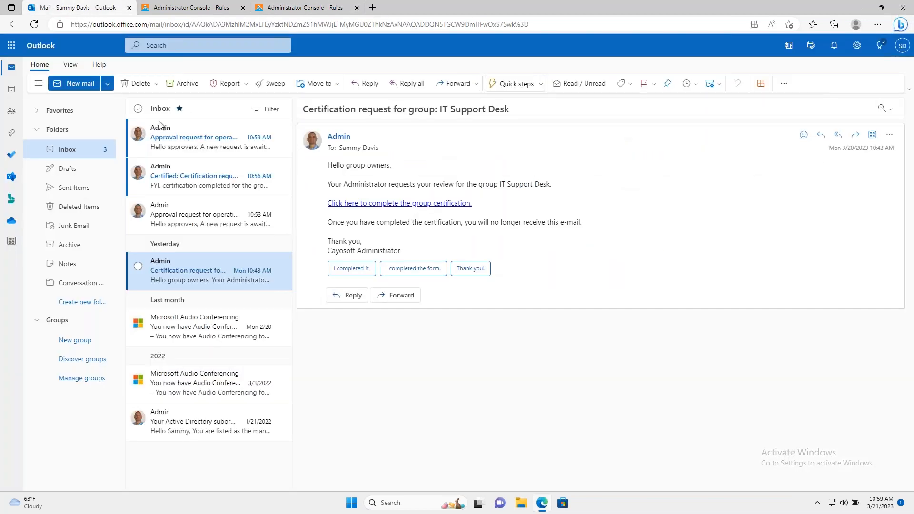
{"action": "left_click", "coordinate": [197, 142]}
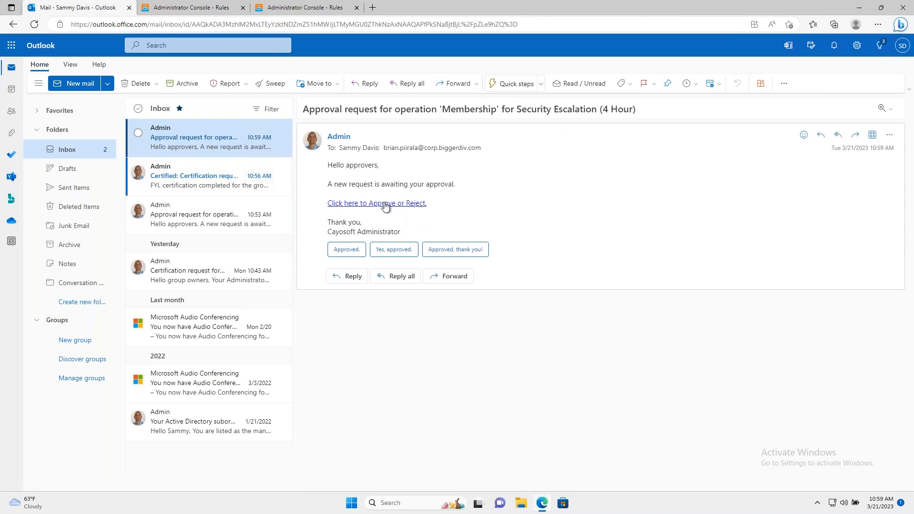
{"action": "left_click", "coordinate": [390, 204]}
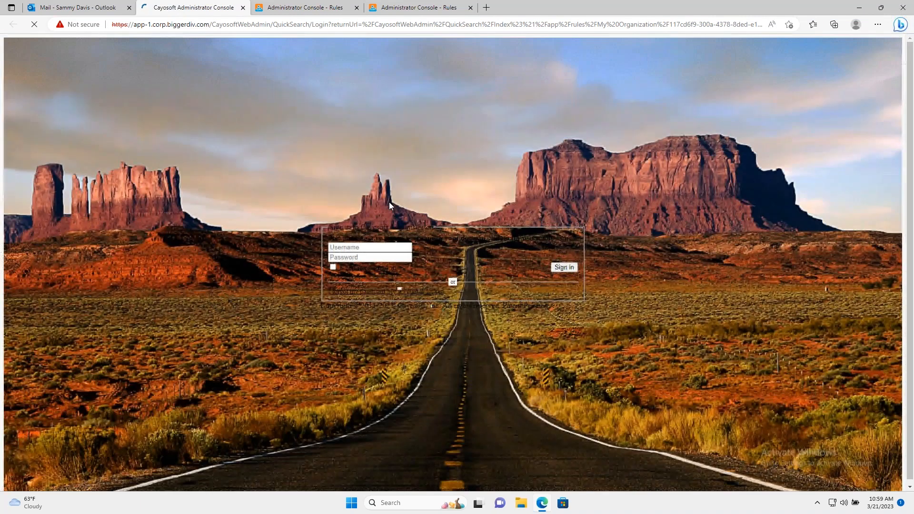
Sign in to Cayosoft Administrator as the approver, filling in the account name and entering the account password.
{"action": "left_click", "coordinate": [417, 233]}
{"action": "left_click", "coordinate": [421, 264]}
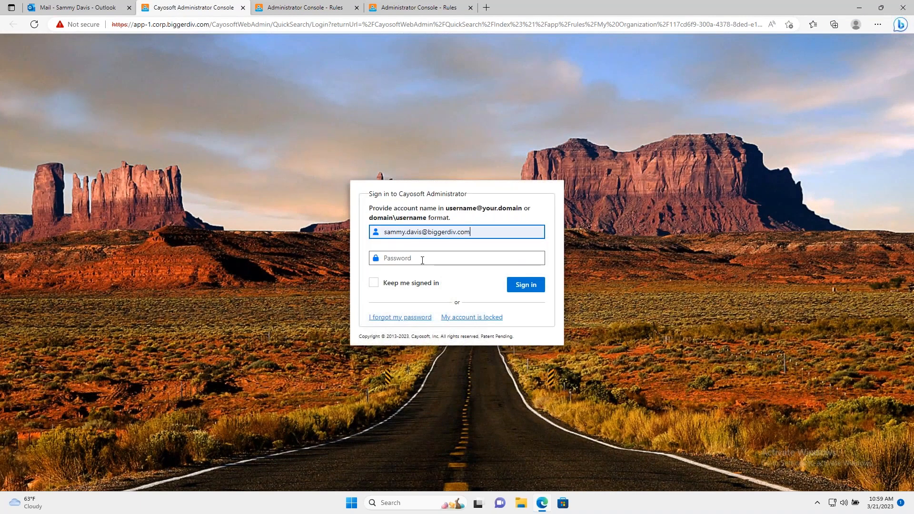
{"action": "left_click", "coordinate": [423, 259]}
{"action": "type", "text": "******"}
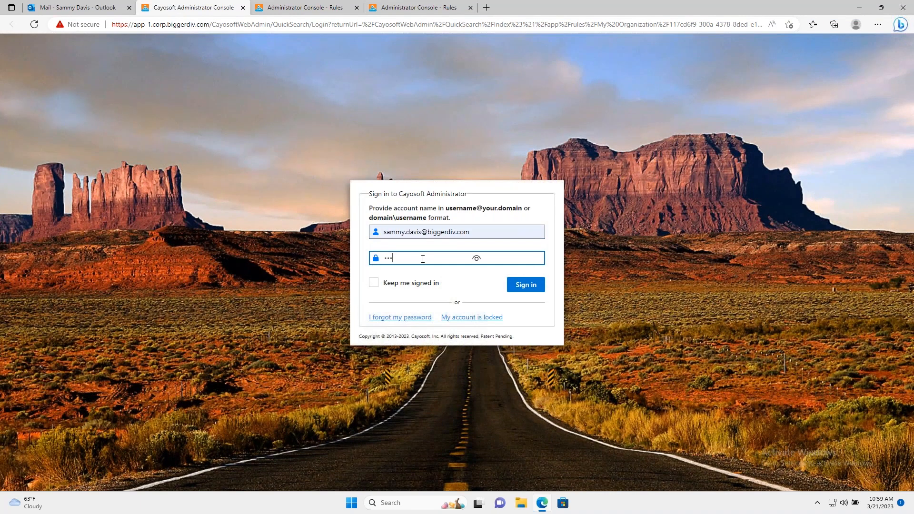
{"action": "type", "text": "****"}
{"action": "key", "text": "Return"}
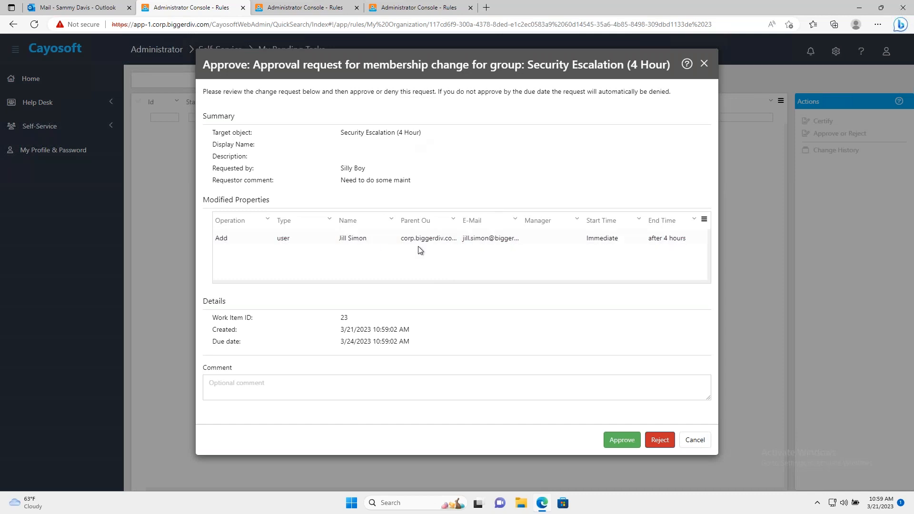
Approve the membership change request for the Security Escalation (4 Hour) group.
{"action": "left_click", "coordinate": [621, 441]}
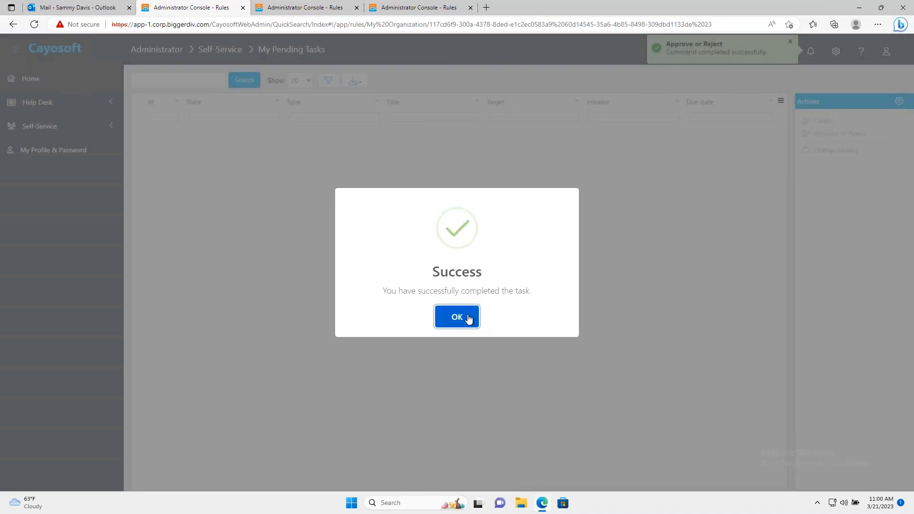
{"action": "left_click", "coordinate": [469, 319]}
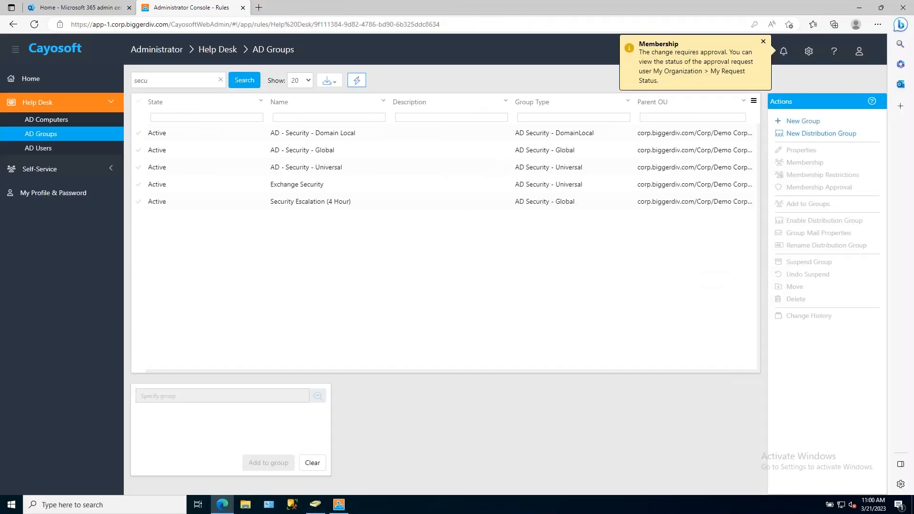
Sign out of the help desk account and sign back in with the last saved account's name and password.
{"action": "left_click", "coordinate": [312, 208]}
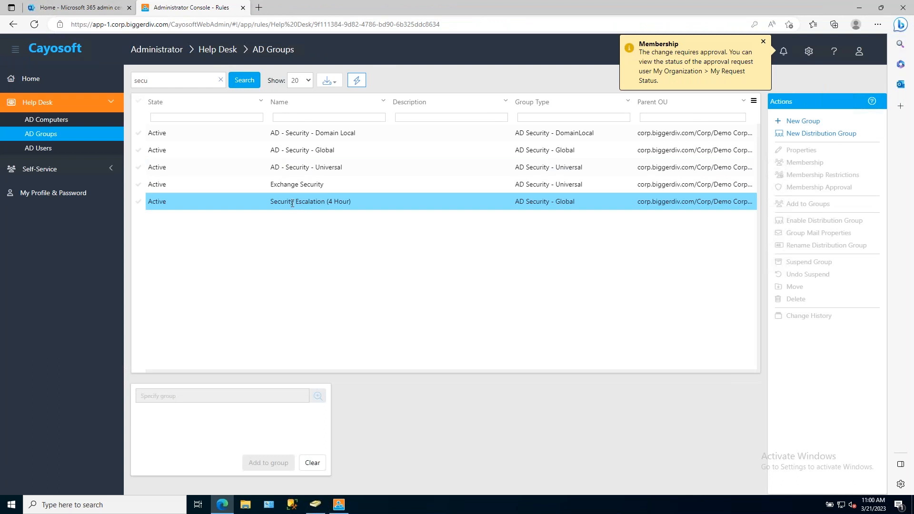
{"action": "left_click", "coordinate": [292, 204]}
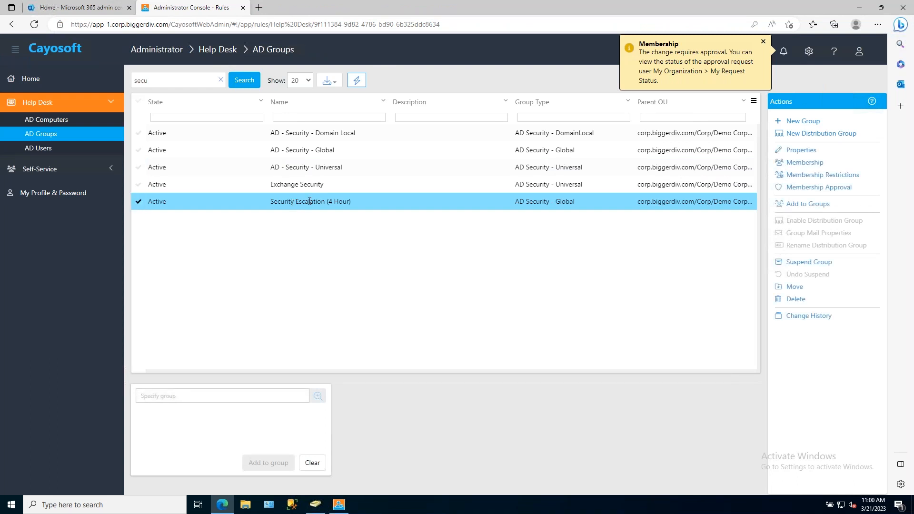
{"action": "left_click", "coordinate": [859, 58]}
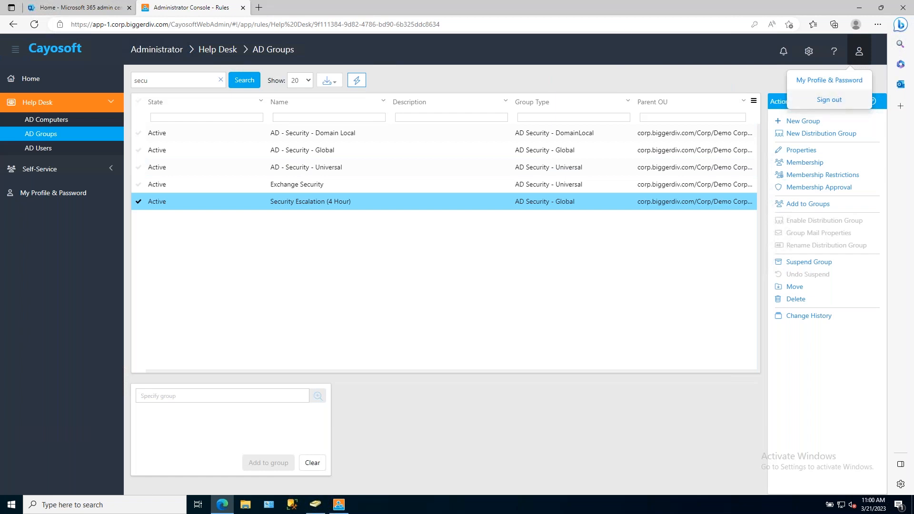
{"action": "left_click", "coordinate": [829, 99]}
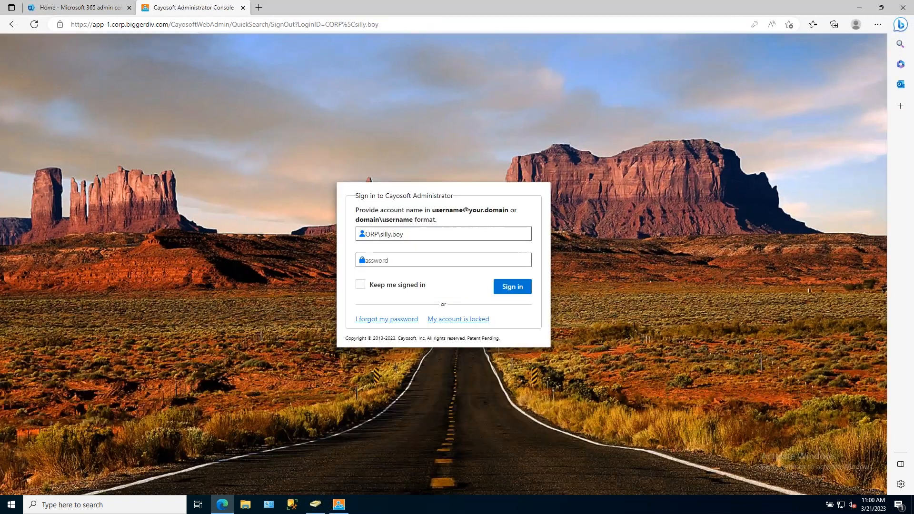
{"action": "left_click", "coordinate": [442, 237]}
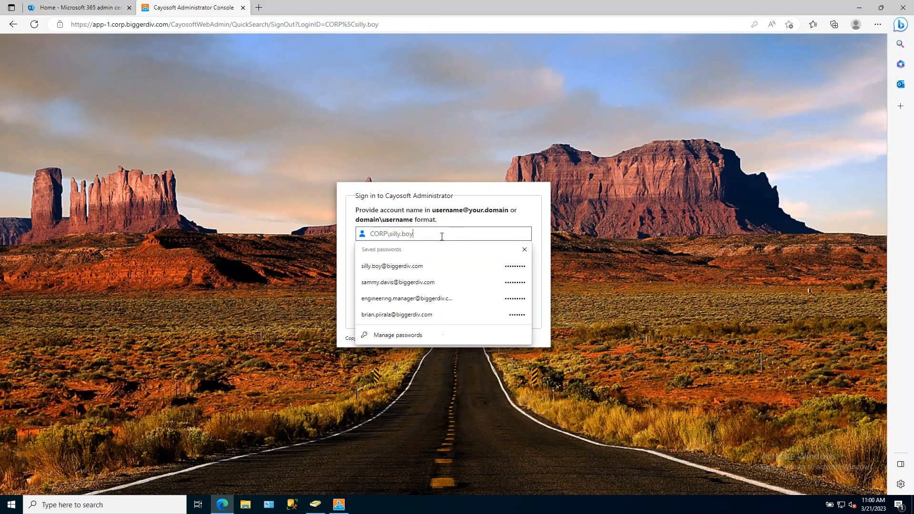
{"action": "left_click", "coordinate": [433, 316]}
{"action": "left_click", "coordinate": [512, 288]}
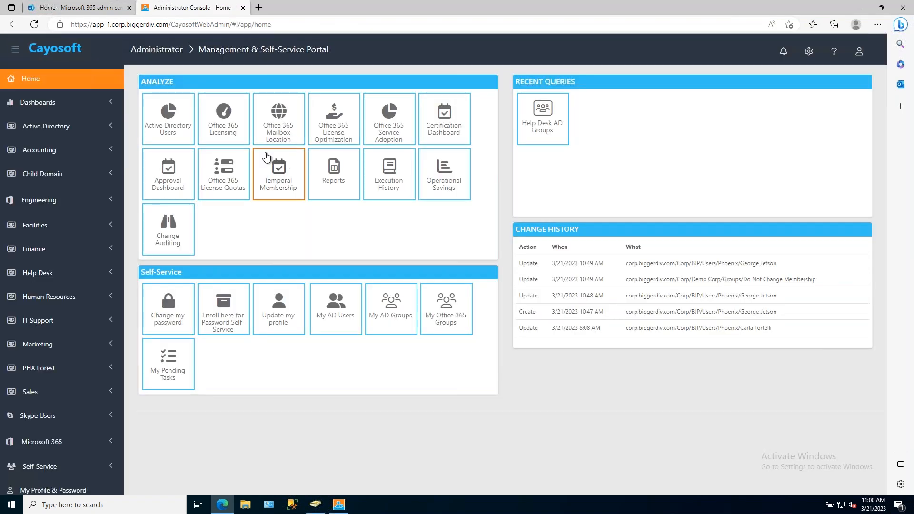
Search the Active Directory users by first name for the provisioned user in the BJP Users OU and select the account.
{"action": "left_click", "coordinate": [50, 130]}
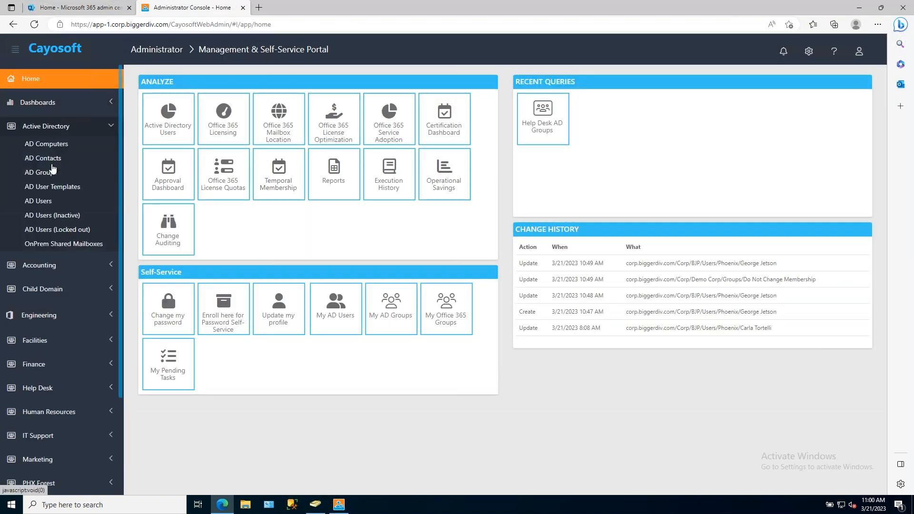
{"action": "left_click", "coordinate": [48, 203]}
{"action": "left_click", "coordinate": [177, 81]}
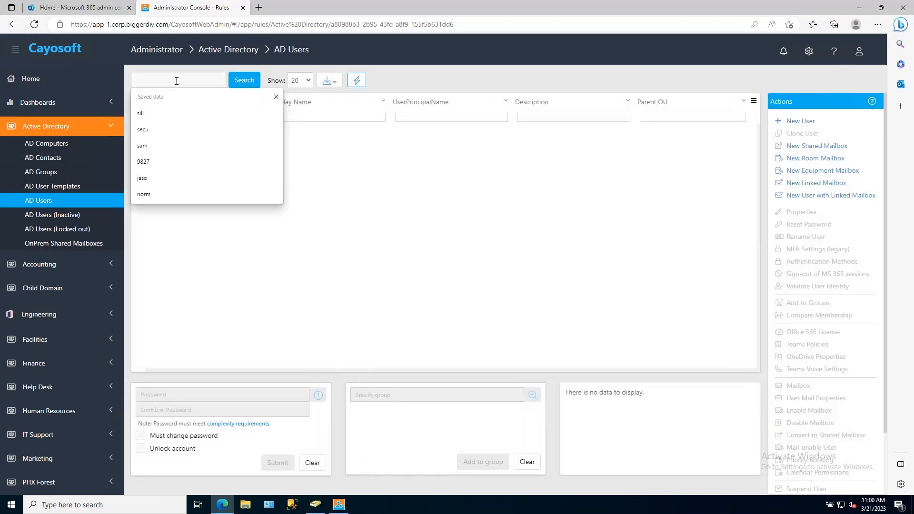
{"action": "type", "text": "geor"}
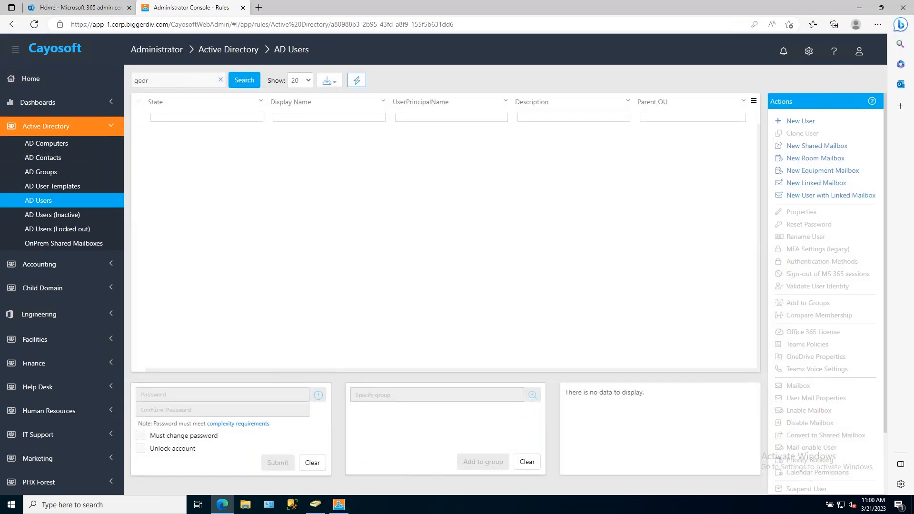
{"action": "key", "text": "Return"}
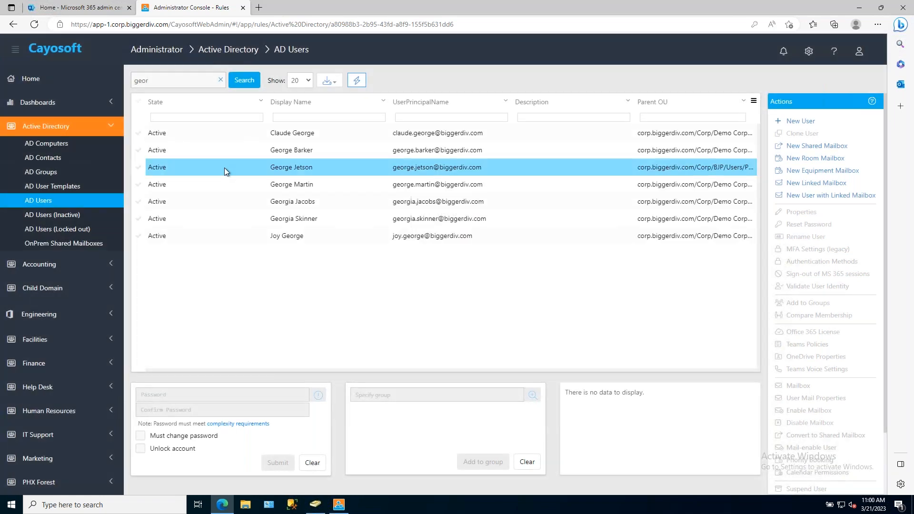
{"action": "left_click", "coordinate": [225, 167]}
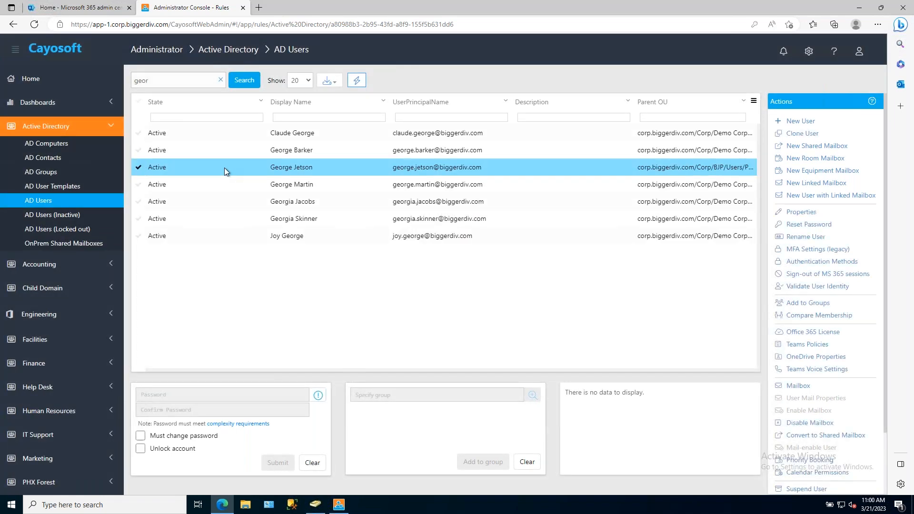
Open the selected user's properties, review the group memberships including Office-Denver, and close without updating.
{"action": "left_click", "coordinate": [803, 213]}
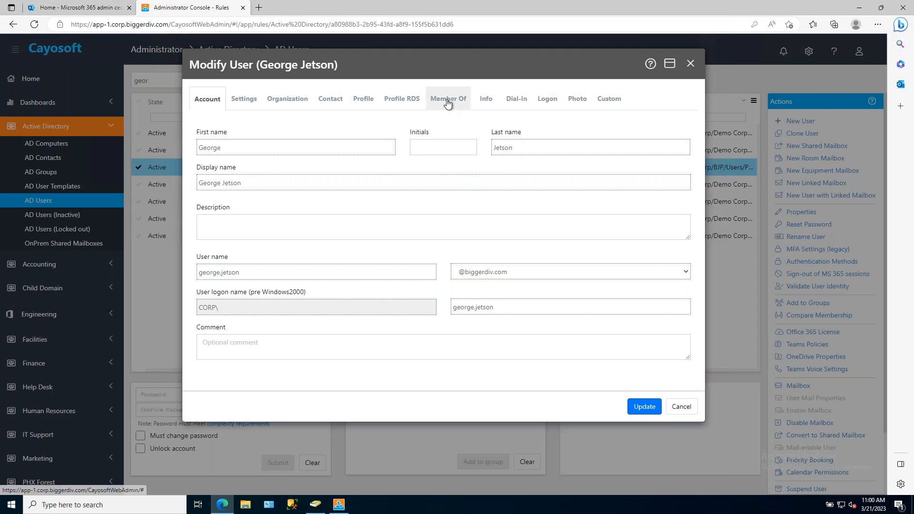
{"action": "left_click", "coordinate": [448, 101]}
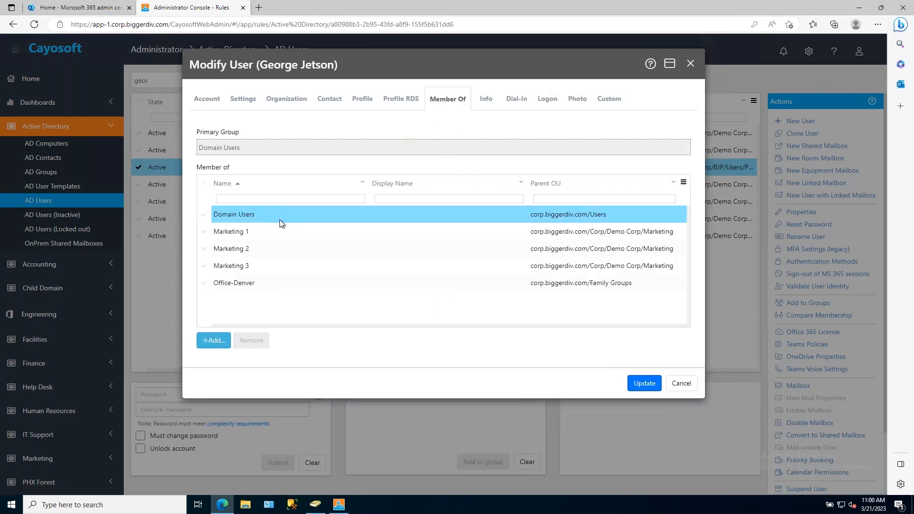
{"action": "left_click", "coordinate": [250, 284]}
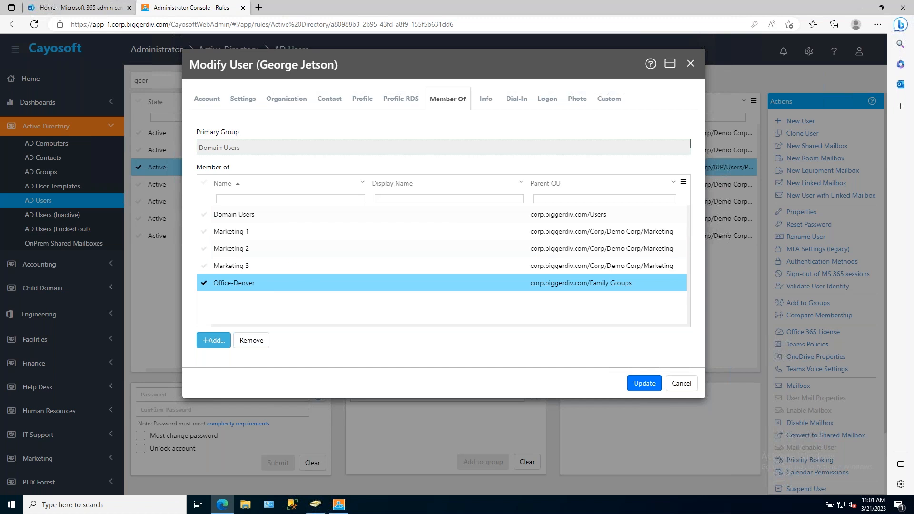
{"action": "left_click", "coordinate": [689, 388]}
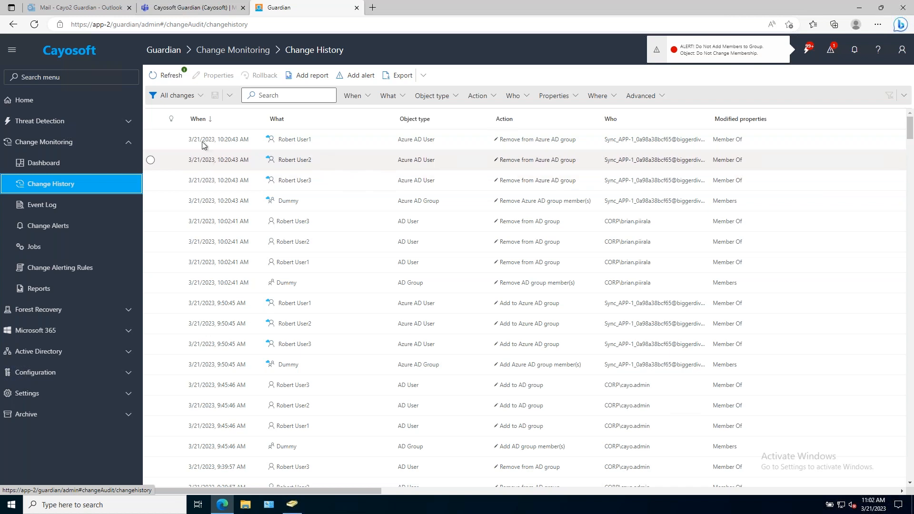
In Cayosoft Guardian, refresh the change history and filter it with the Do Not Add Members to Group query.
{"action": "left_click", "coordinate": [172, 76]}
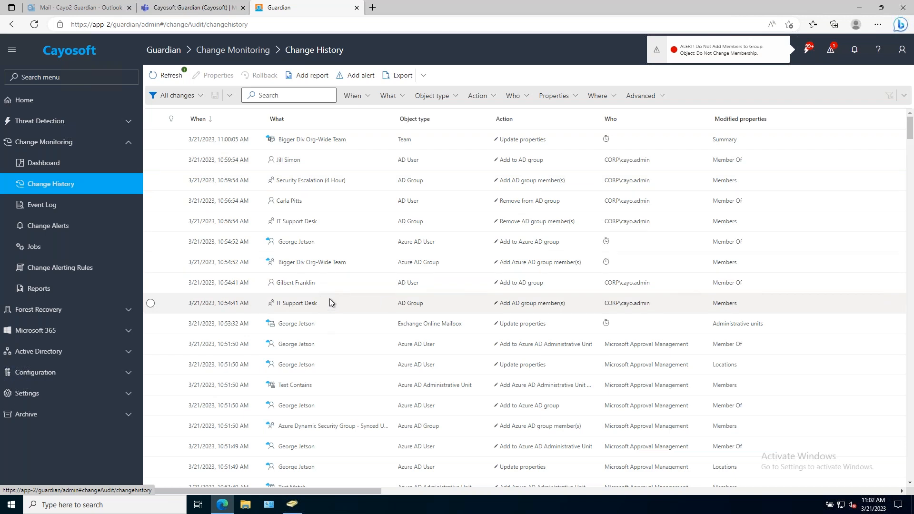
{"action": "left_click", "coordinate": [199, 97]}
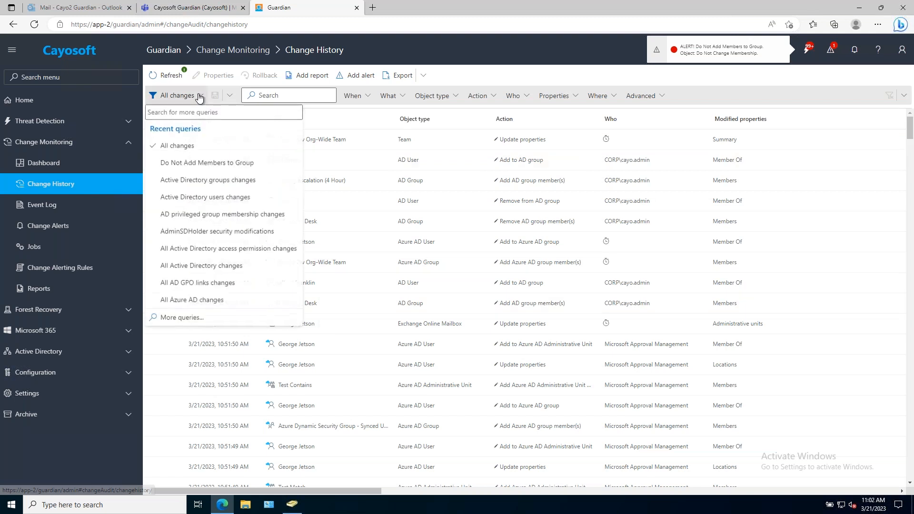
{"action": "left_click", "coordinate": [219, 164]}
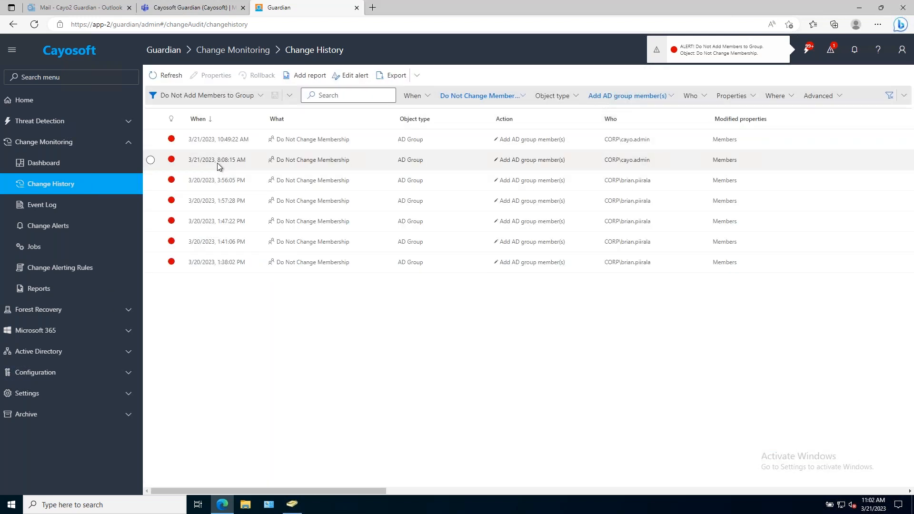
Examine the newest Do Not Change Membership group change, close its details, and clear the query filter.
{"action": "double_click", "coordinate": [227, 141]}
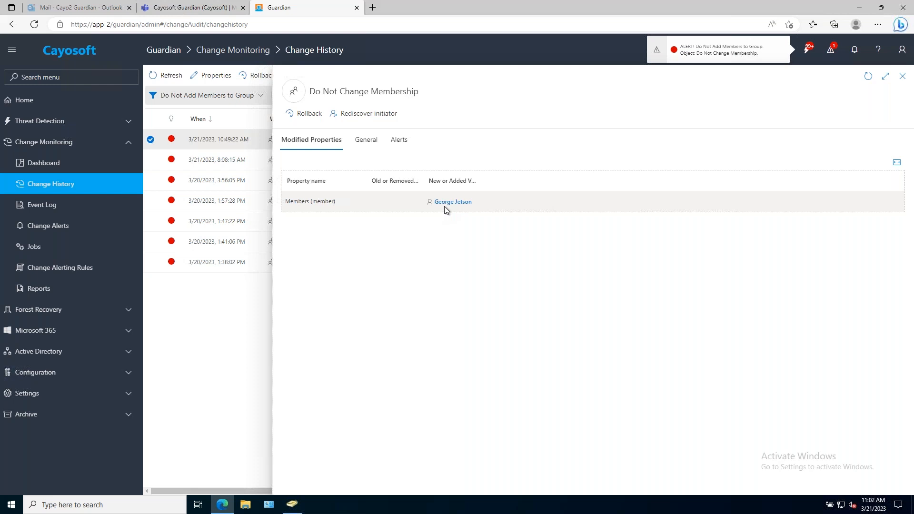
{"action": "left_click", "coordinate": [903, 78]}
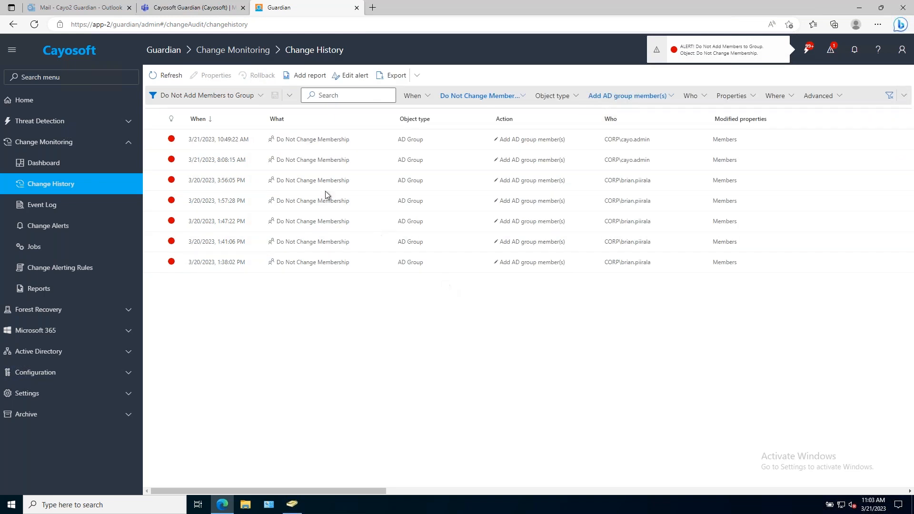
{"action": "left_click", "coordinate": [889, 95]}
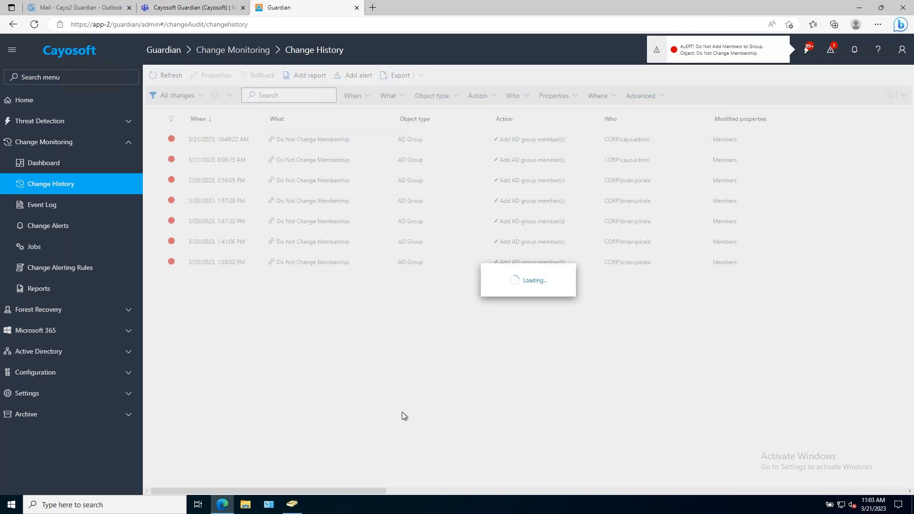
Switch to Active Directory Users and Computers and refresh the Phoenix OU's object list.
{"action": "left_click", "coordinate": [291, 505]}
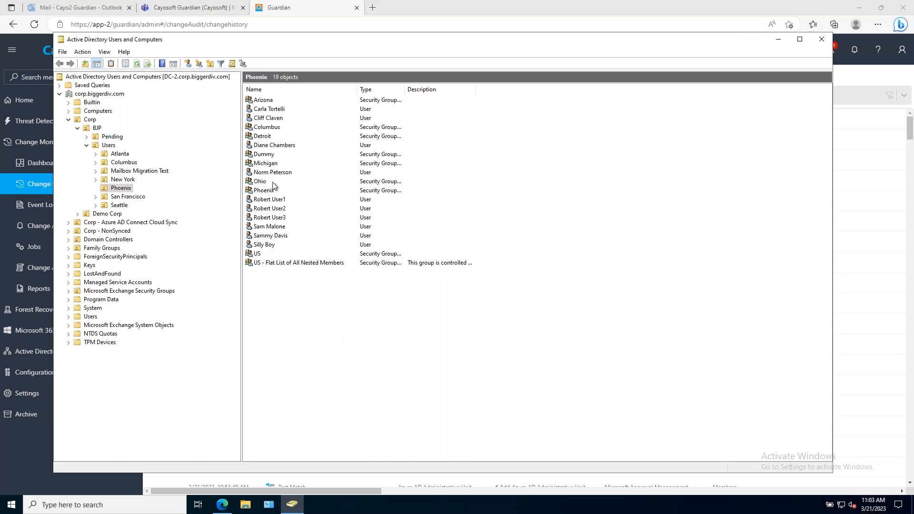
{"action": "right_click", "coordinate": [327, 350]}
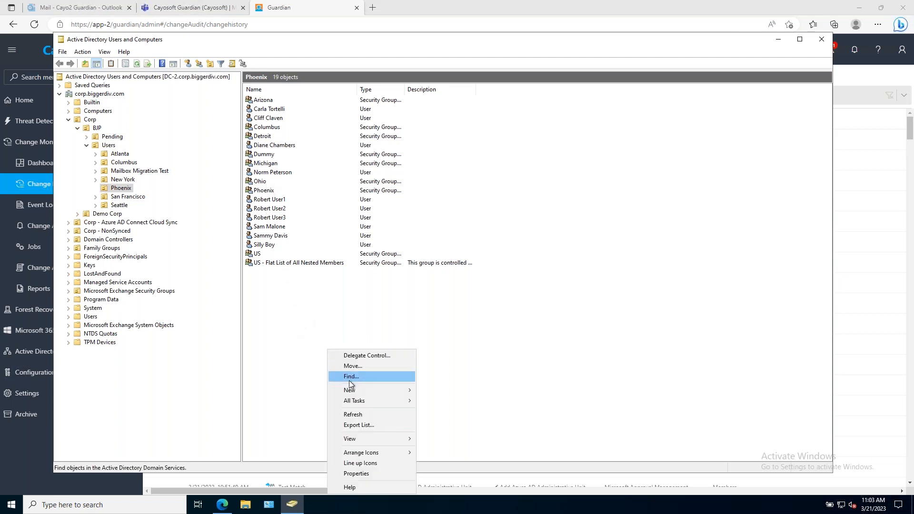
{"action": "left_click", "coordinate": [358, 418]}
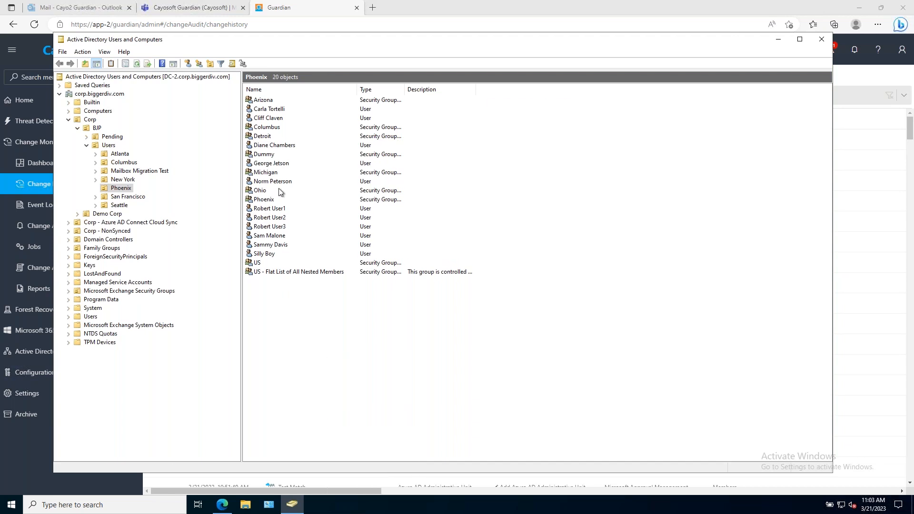
Add the provisioned user in the Phoenix OU to the Domain Admins group and save the account's properties.
{"action": "left_click", "coordinate": [279, 164]}
{"action": "double_click", "coordinate": [280, 165]}
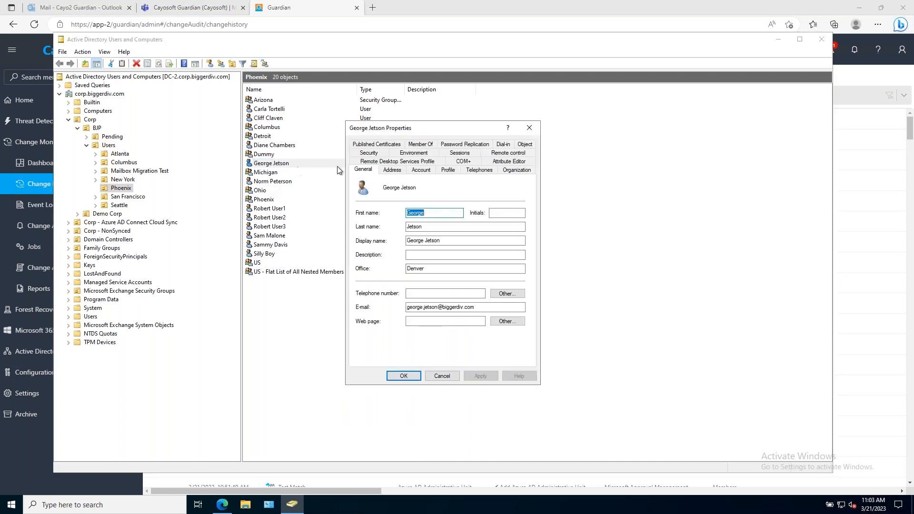
{"action": "left_click", "coordinate": [420, 145]}
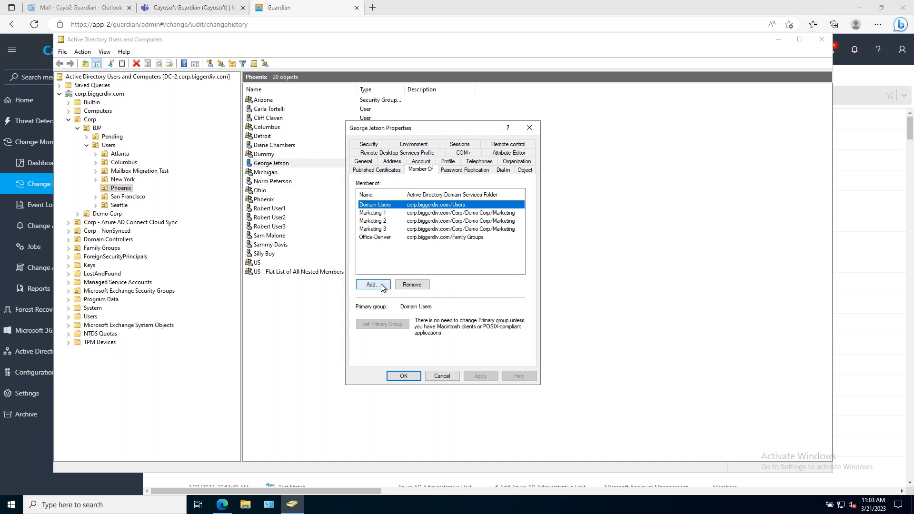
{"action": "left_click", "coordinate": [381, 284]}
{"action": "type", "text": "domain a"}
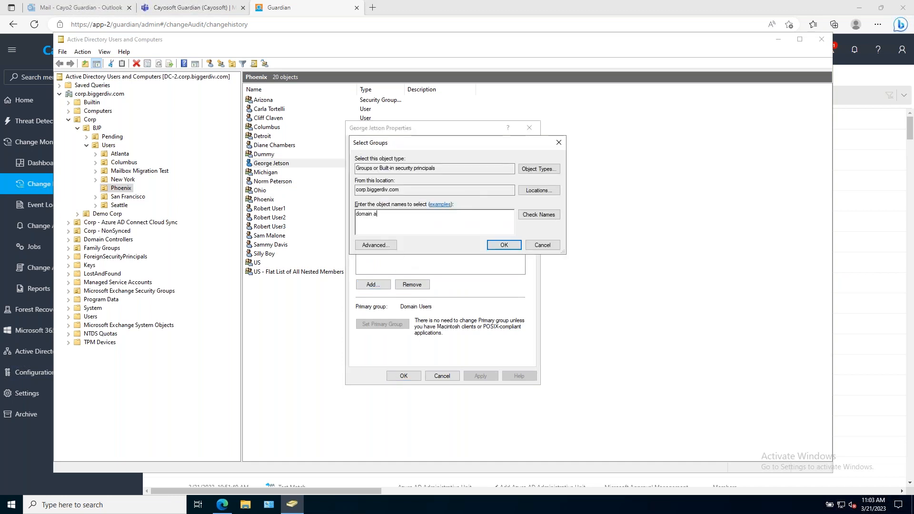
{"action": "key", "text": "Return"}
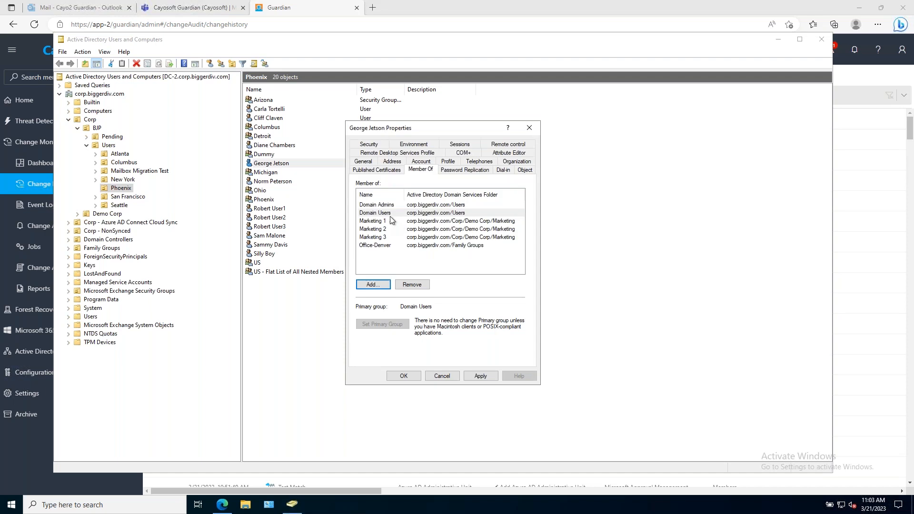
{"action": "left_click", "coordinate": [412, 377]}
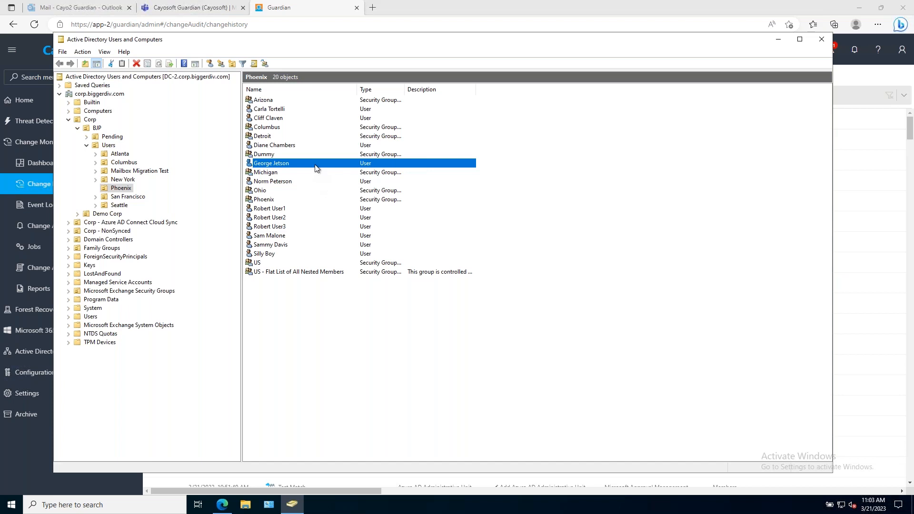
Return to Guardian, refresh the change history, and open the user's record for the new Domain Admins membership.
{"action": "left_click", "coordinate": [31, 456]}
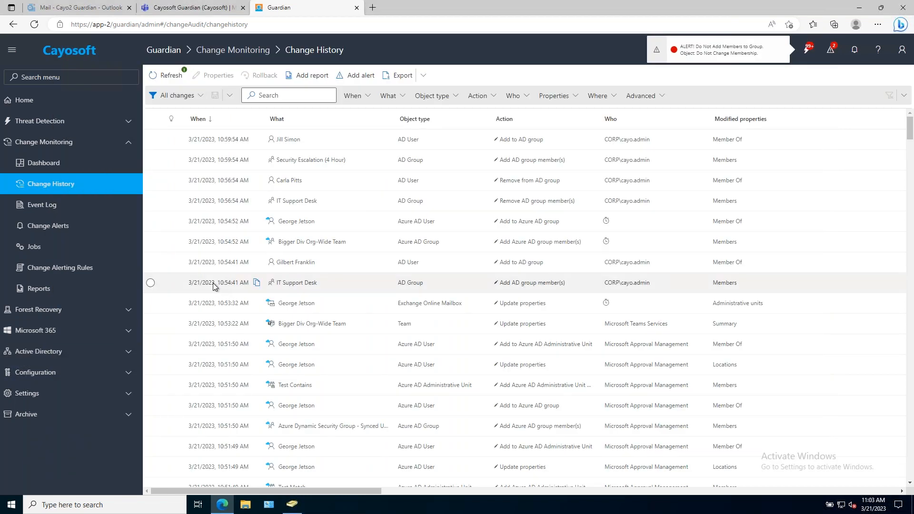
{"action": "left_click", "coordinate": [168, 82]}
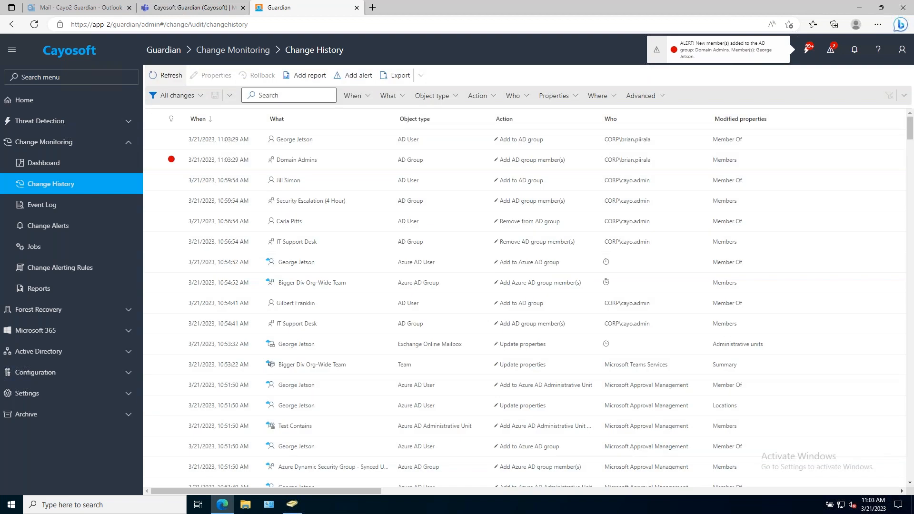
{"action": "left_click", "coordinate": [293, 165]}
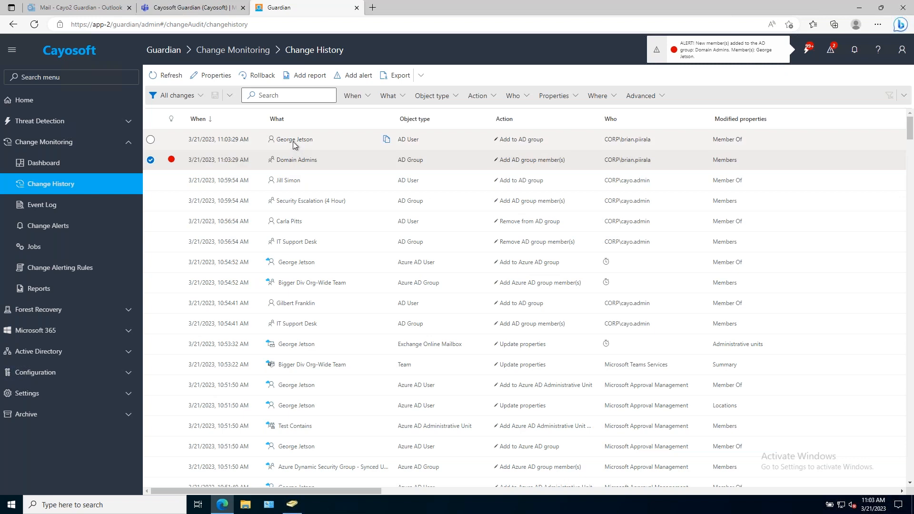
{"action": "left_click", "coordinate": [294, 146]}
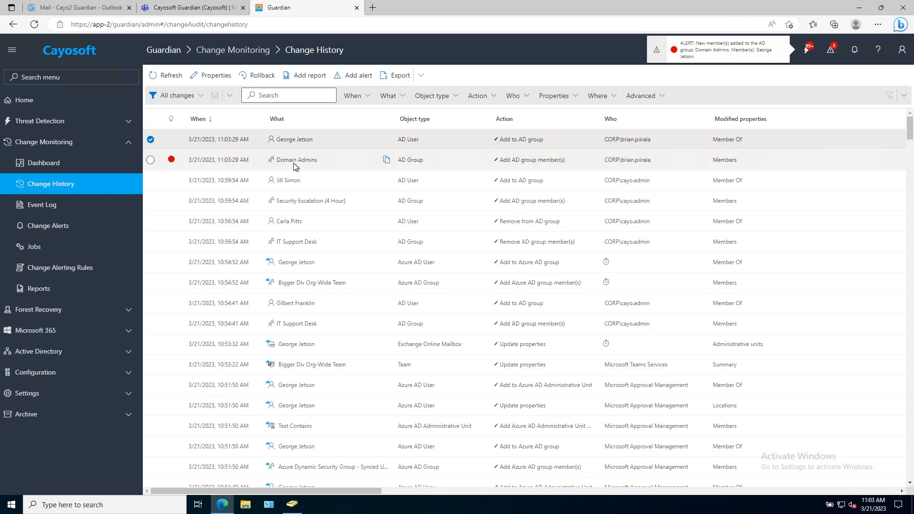
{"action": "left_click", "coordinate": [295, 164]}
{"action": "left_click", "coordinate": [295, 144]}
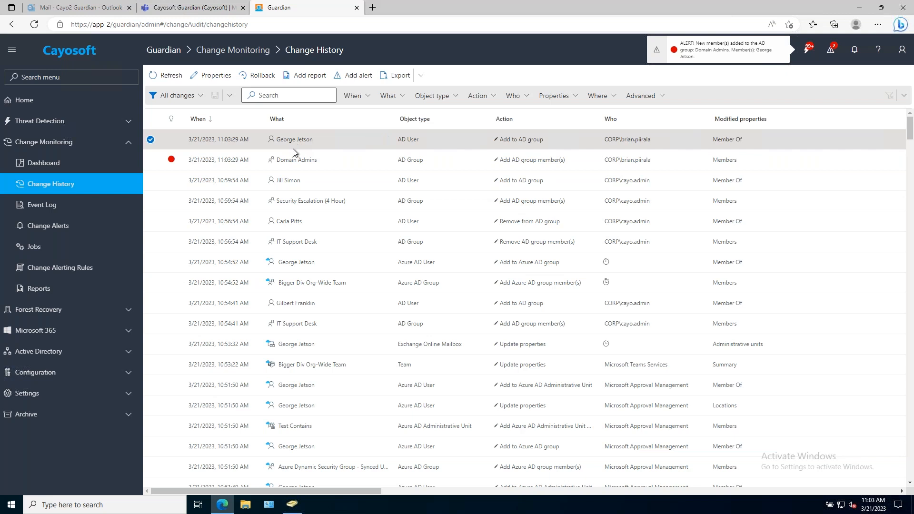
{"action": "left_click", "coordinate": [293, 161]}
{"action": "left_click", "coordinate": [294, 145]}
{"action": "double_click", "coordinate": [294, 143]}
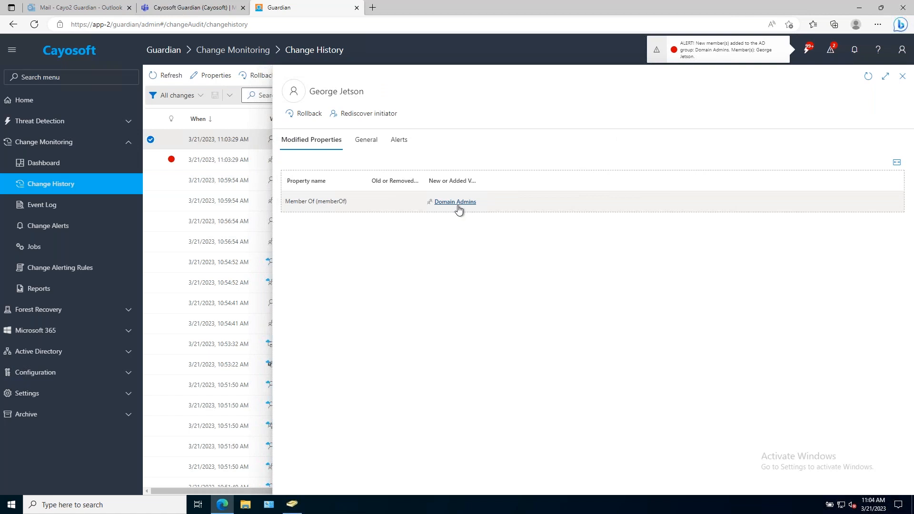
Roll back the user's addition to Domain Admins without forcing an Azure AD Connect sync, and close the record's details.
{"action": "left_click", "coordinate": [307, 117]}
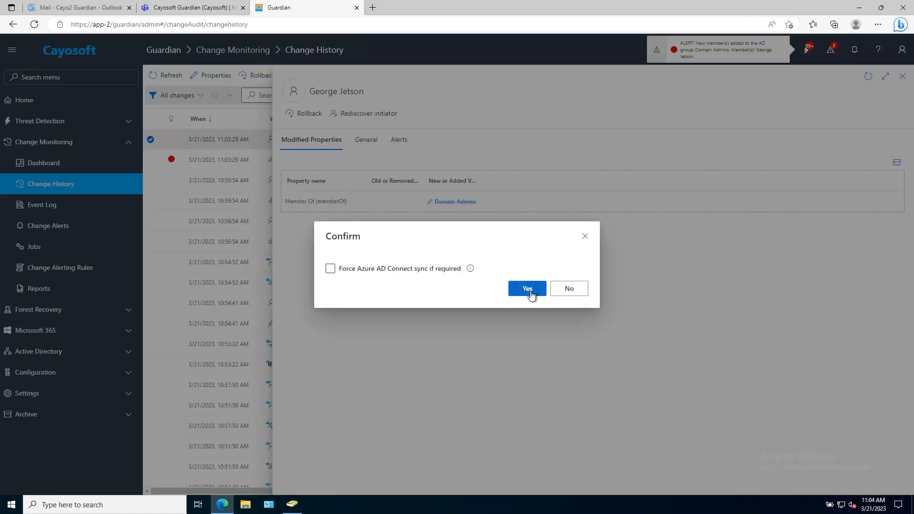
{"action": "left_click", "coordinate": [529, 291]}
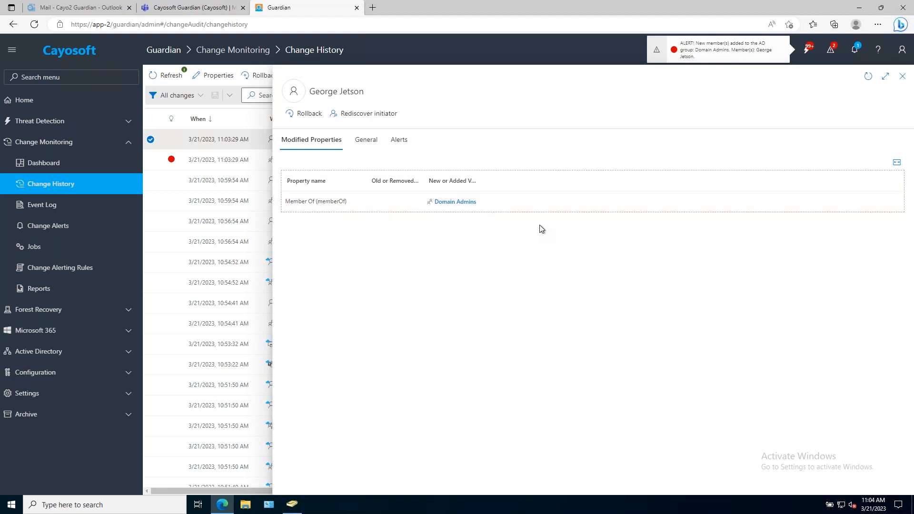
{"action": "left_click", "coordinate": [903, 78]}
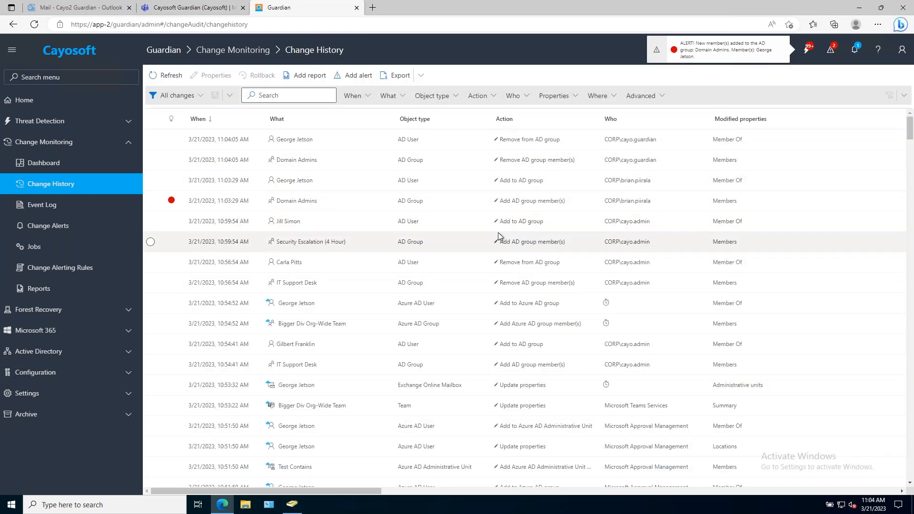
Check the user's group memberships in Active Directory Users and Computers and close the properties without changes.
{"action": "left_click", "coordinate": [292, 506]}
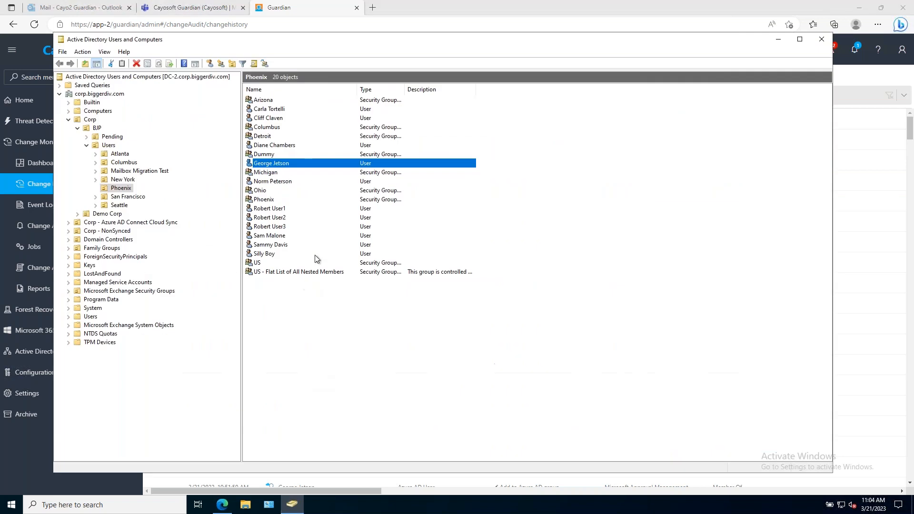
{"action": "double_click", "coordinate": [292, 166]}
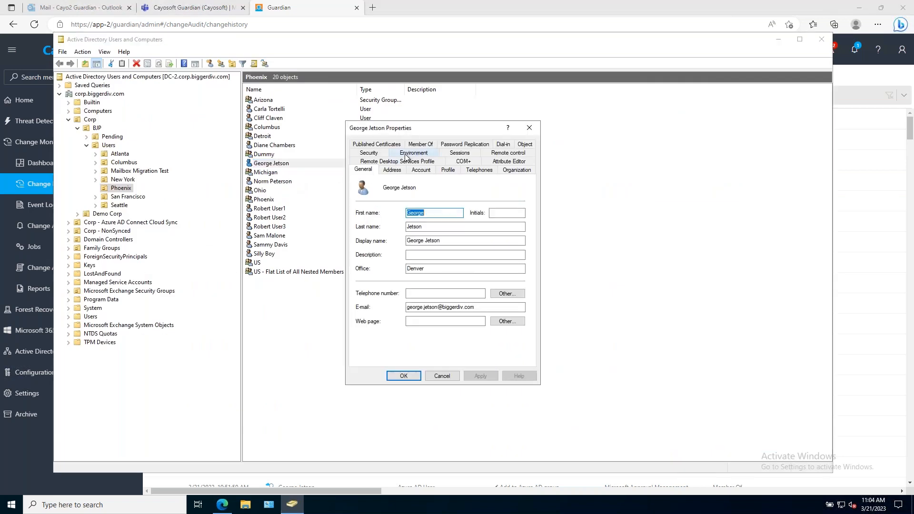
{"action": "left_click", "coordinate": [420, 170]}
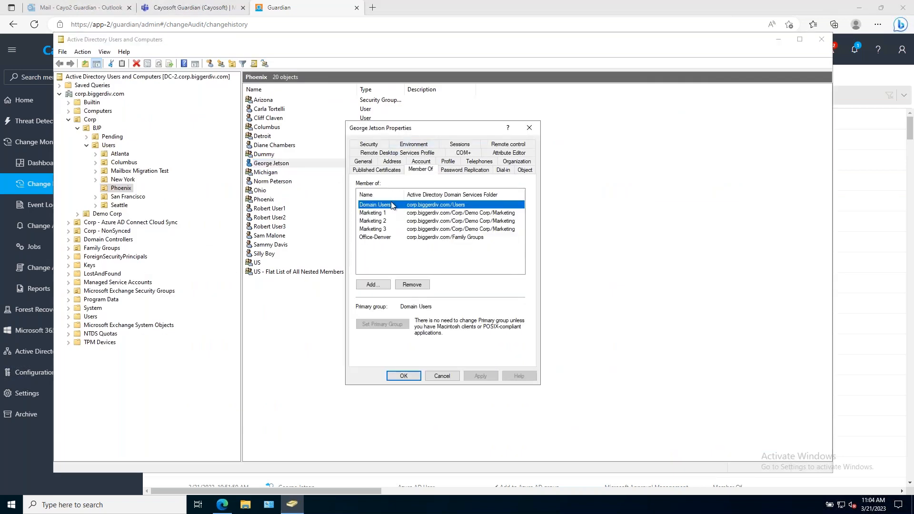
{"action": "left_click", "coordinate": [389, 229]}
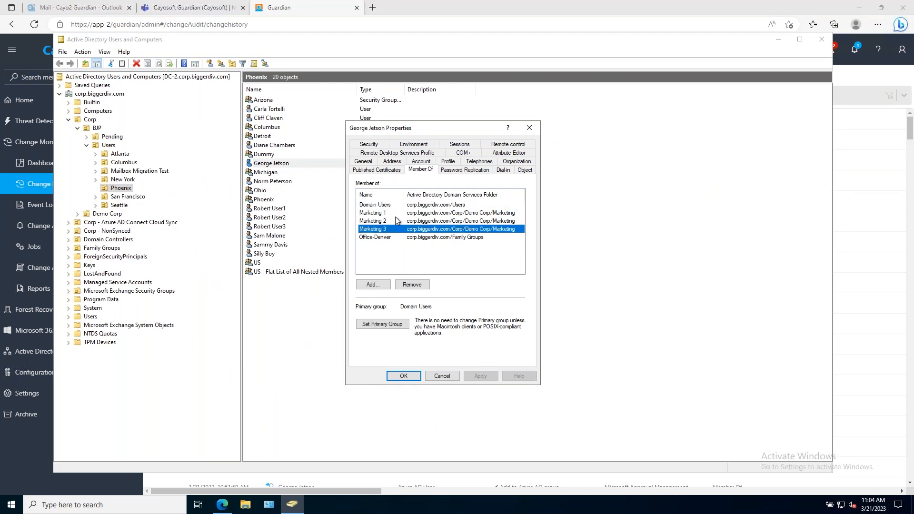
{"action": "left_click", "coordinate": [451, 377]}
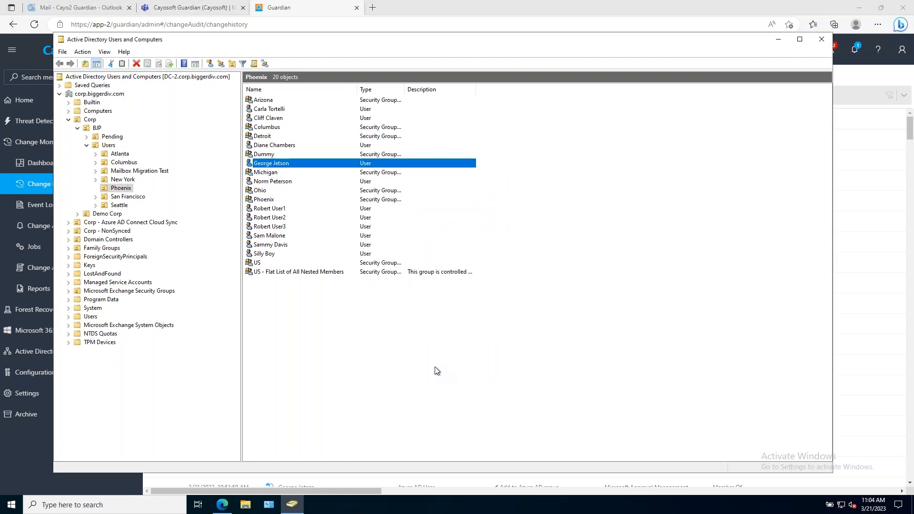